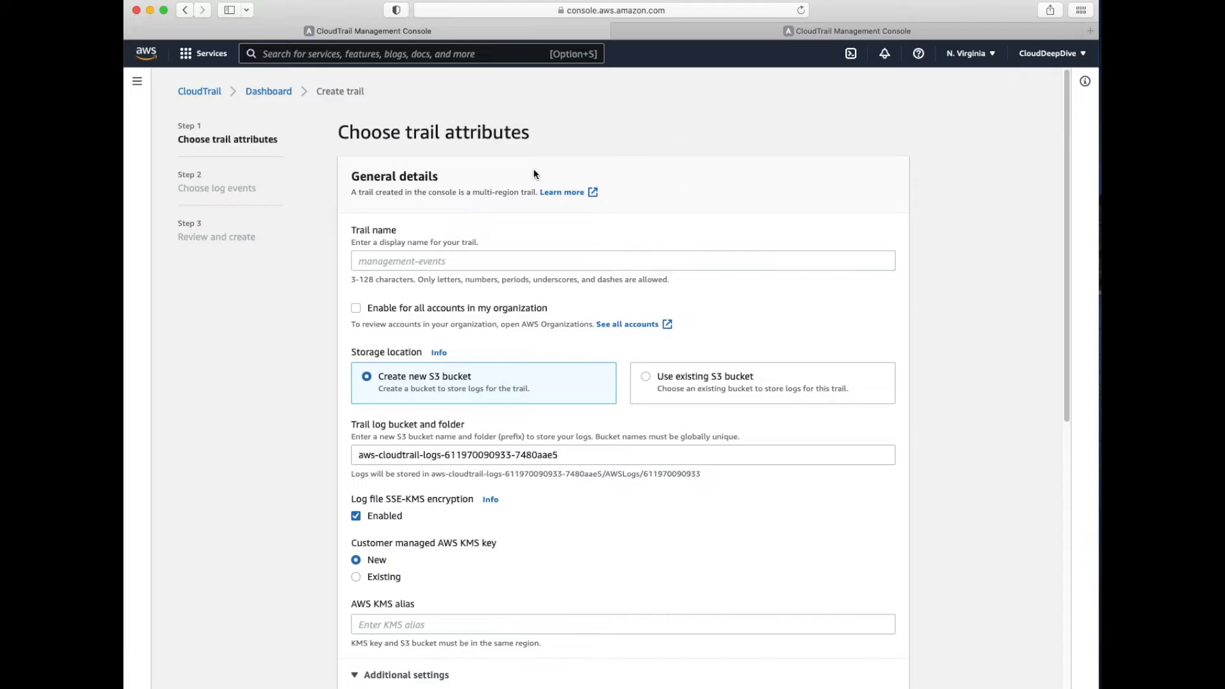
Step: Look through CloudTrail Lake's editor, results history, saved queries, sample queries and event data stores in the other browser tab
{"action": "left_click", "coordinate": [701, 32]}
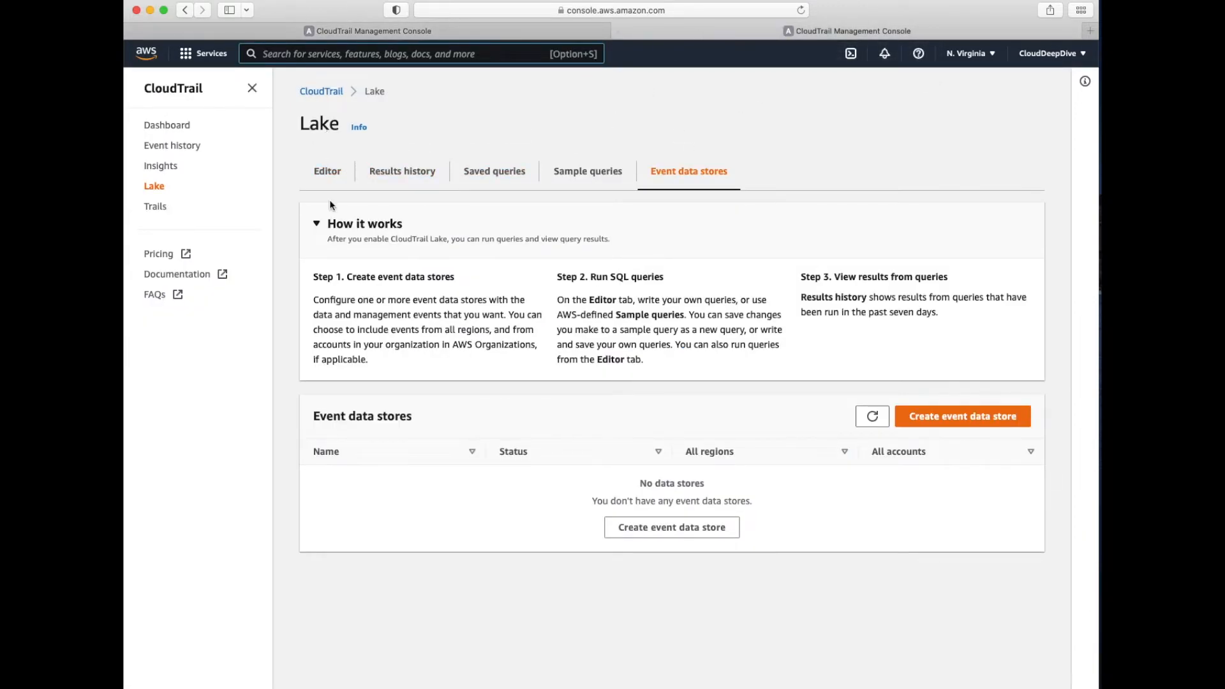
{"action": "left_click", "coordinate": [329, 173]}
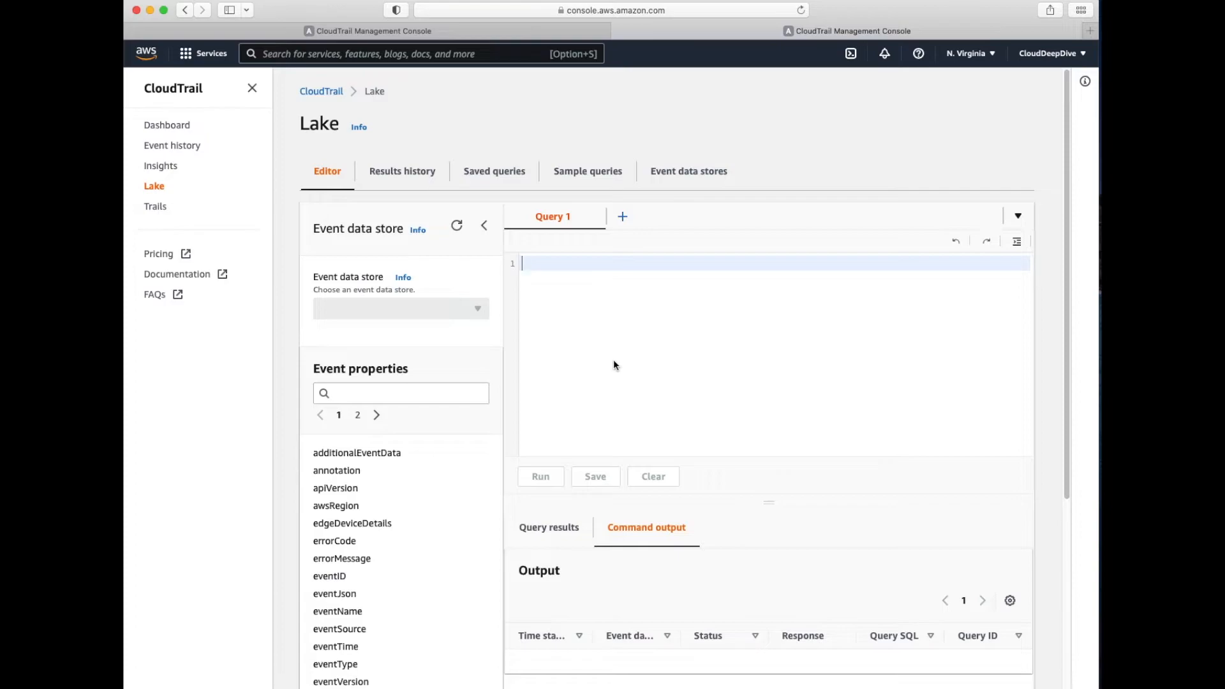
{"action": "left_click", "coordinate": [412, 175]}
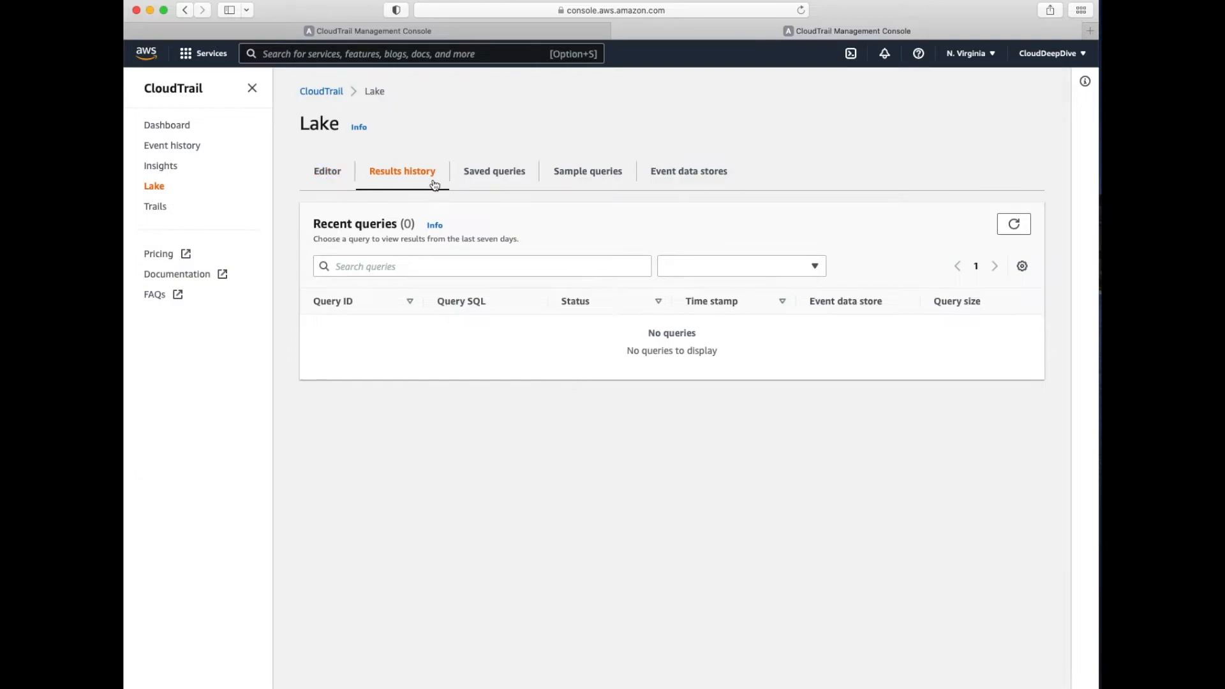
{"action": "left_click", "coordinate": [502, 182]}
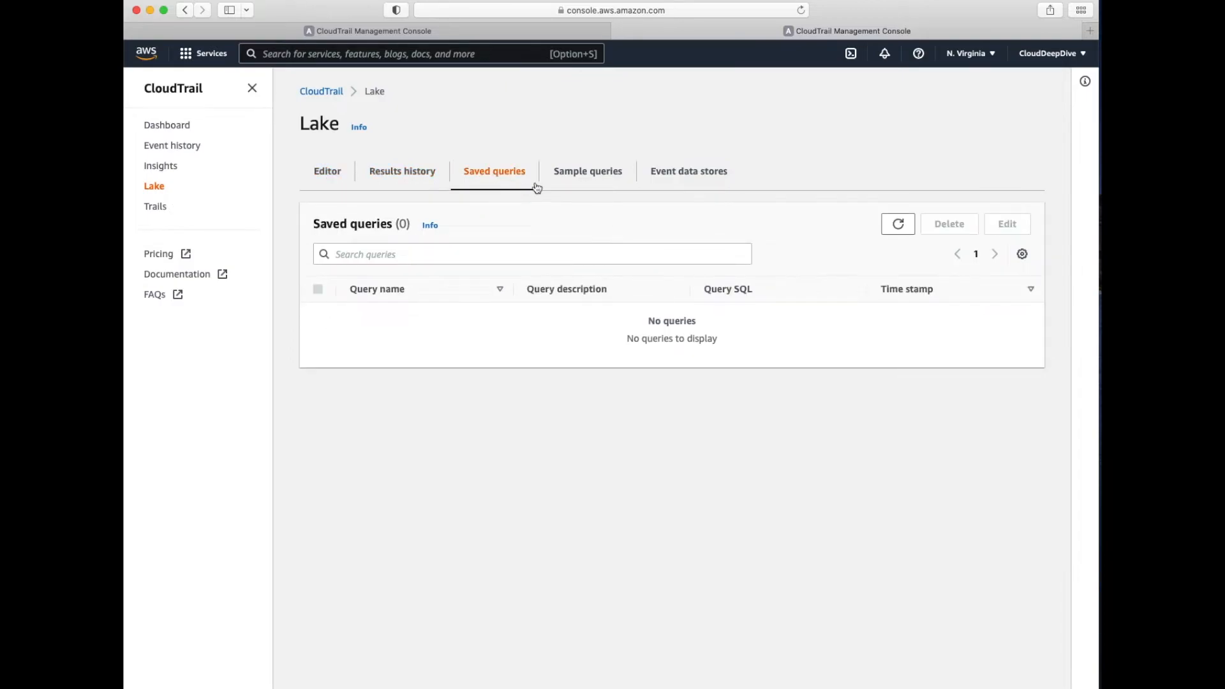
{"action": "left_click", "coordinate": [587, 182]}
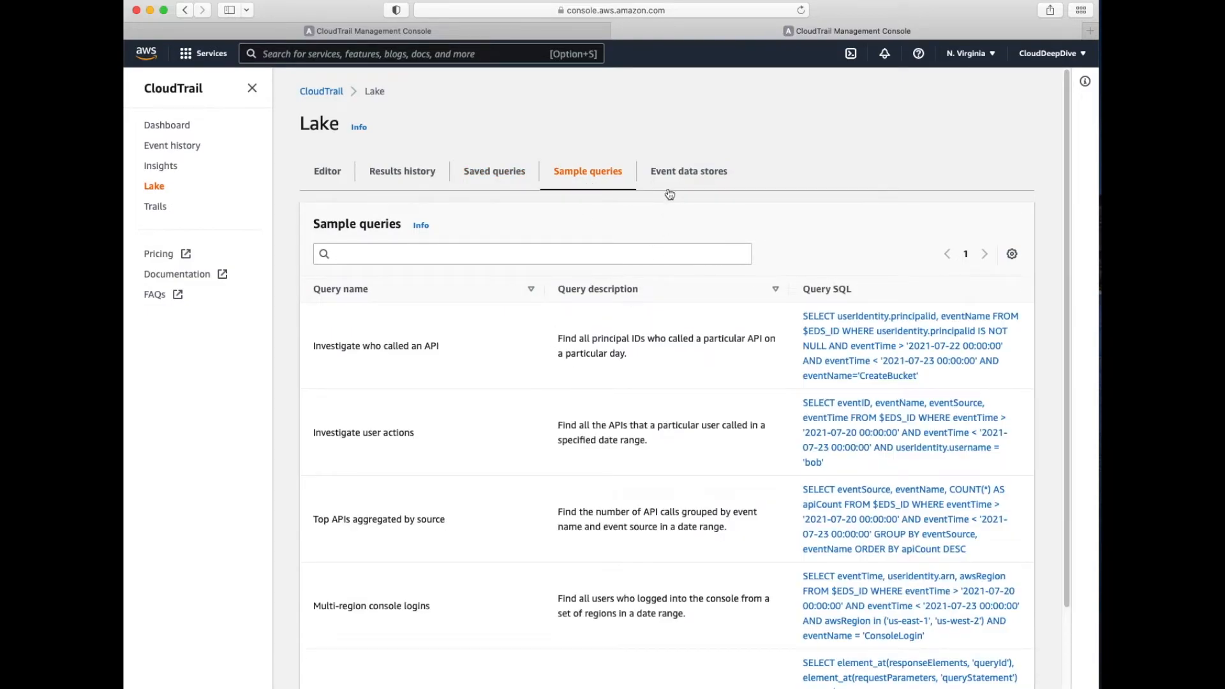
{"action": "left_click", "coordinate": [673, 172]}
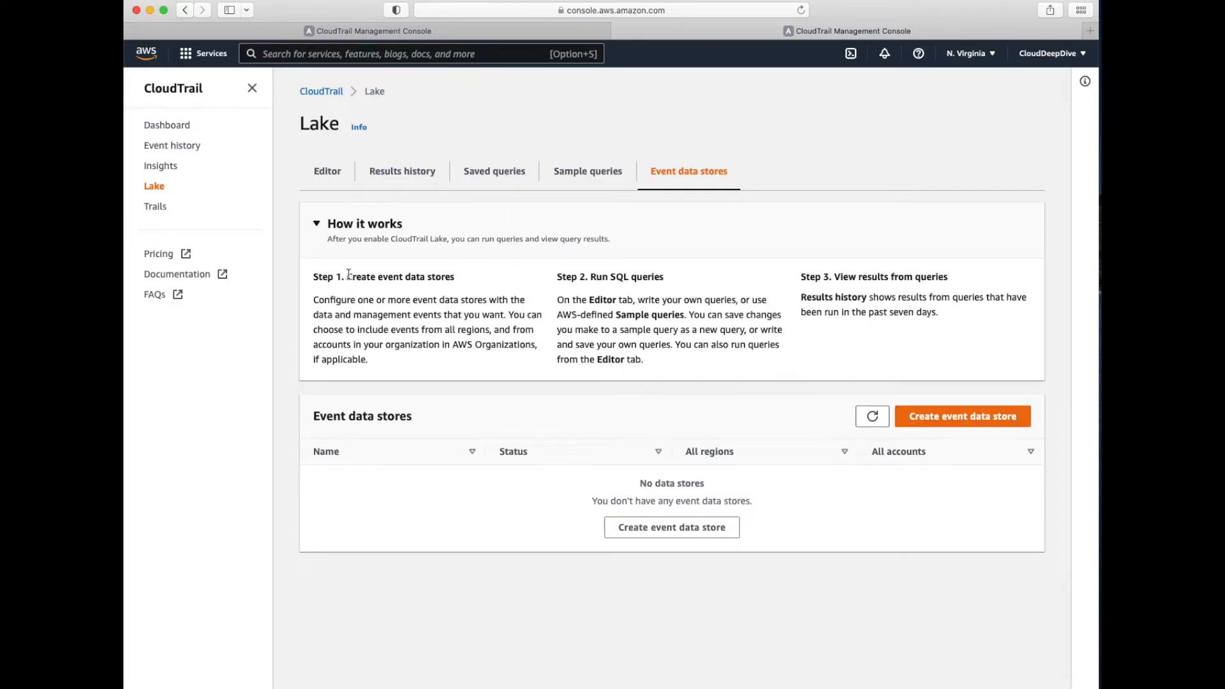
{"action": "left_click_drag", "start_coordinate": [352, 278], "coordinate": [446, 275]}
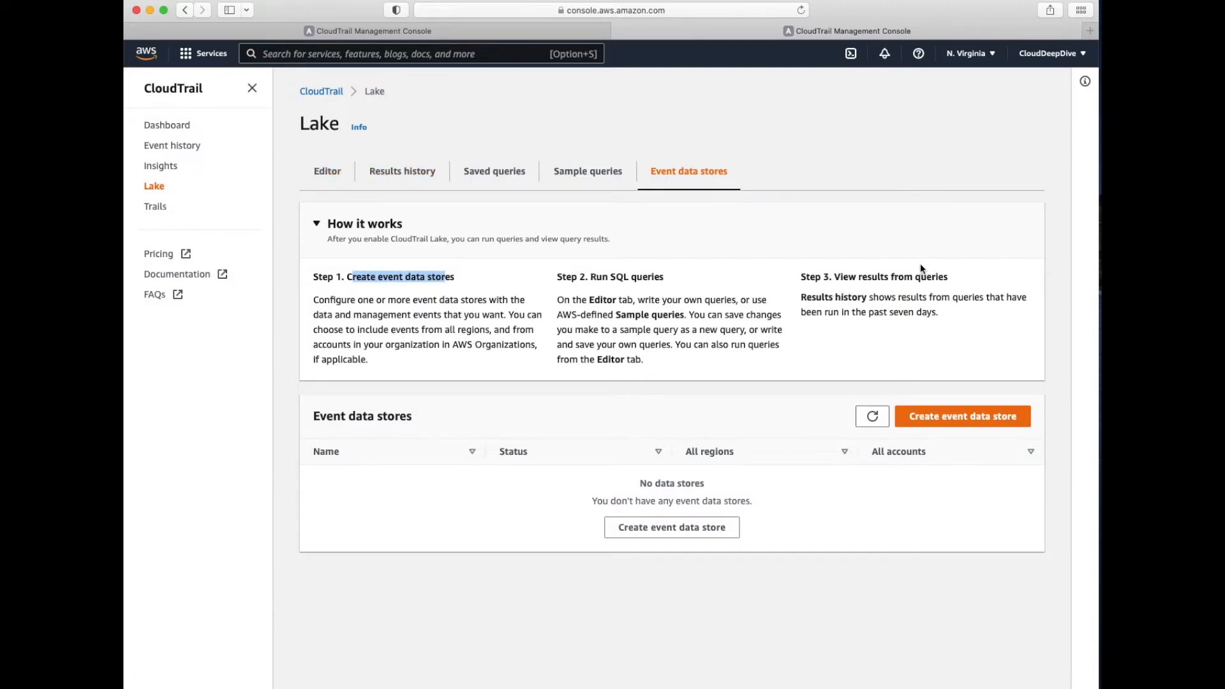
Step: Start creating an event data store and name it DemoTrailLake
{"action": "left_click", "coordinate": [961, 422]}
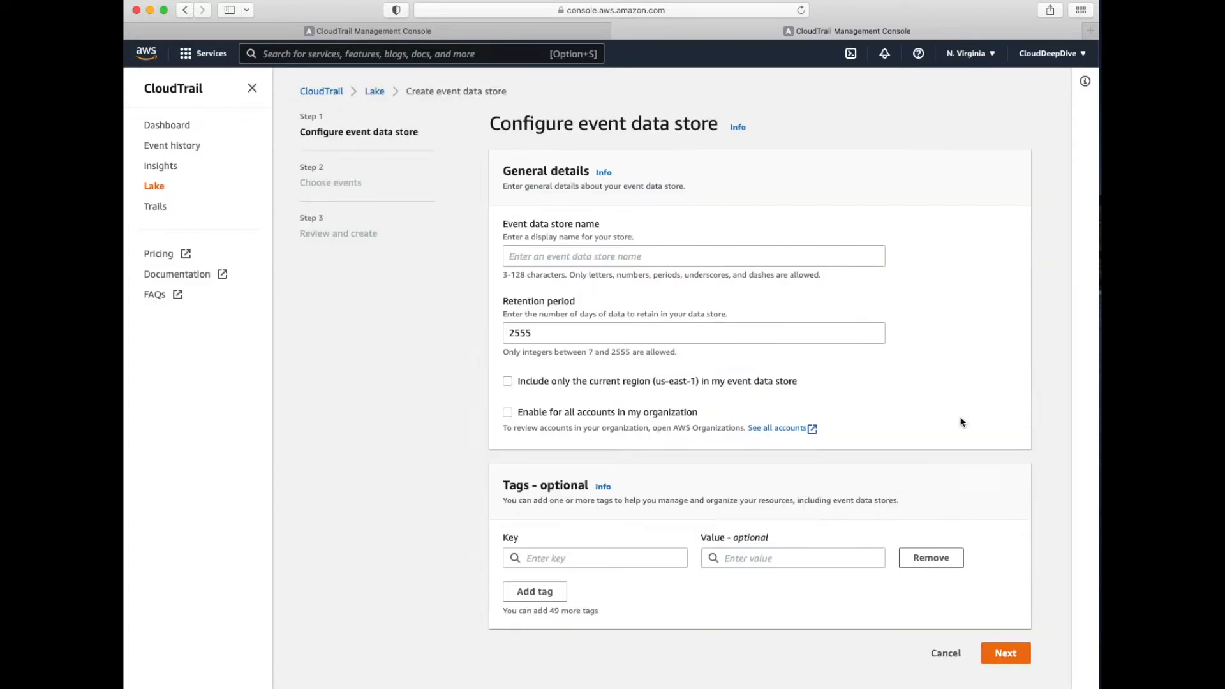
{"action": "left_click", "coordinate": [560, 256]}
{"action": "type", "text": "DemoTrailLake"}
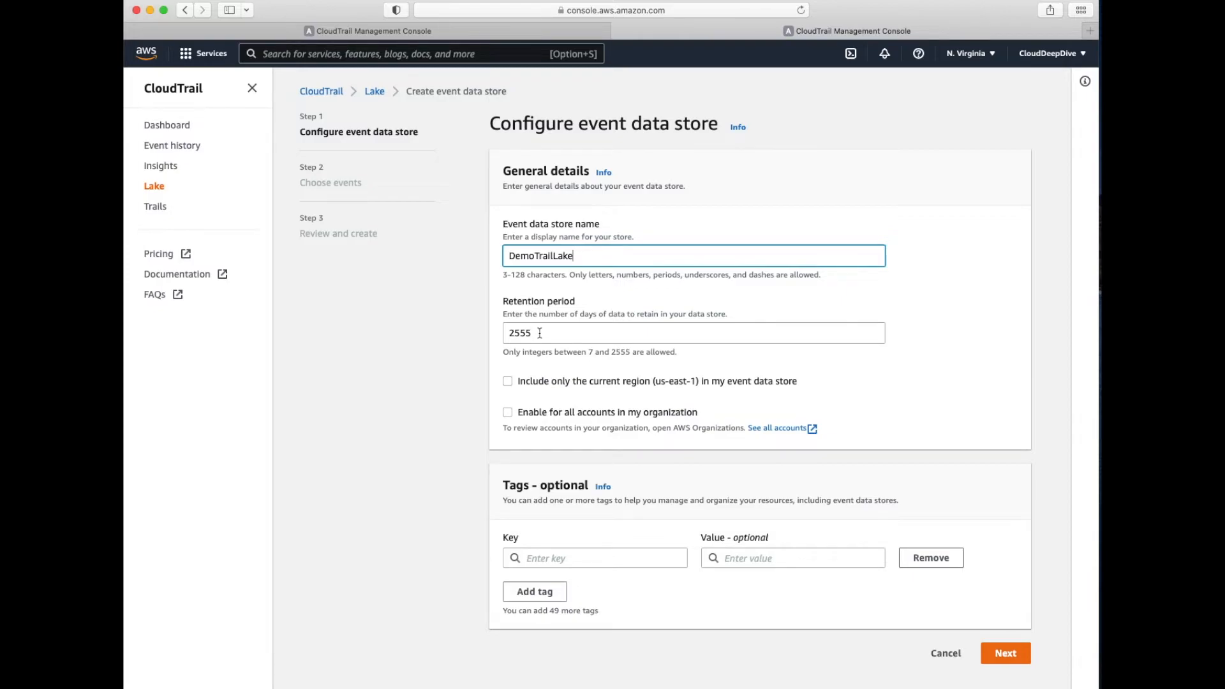
Step: Set the event data store's retention period to 30 days
{"action": "left_click_drag", "start_coordinate": [539, 332], "coordinate": [470, 333]}
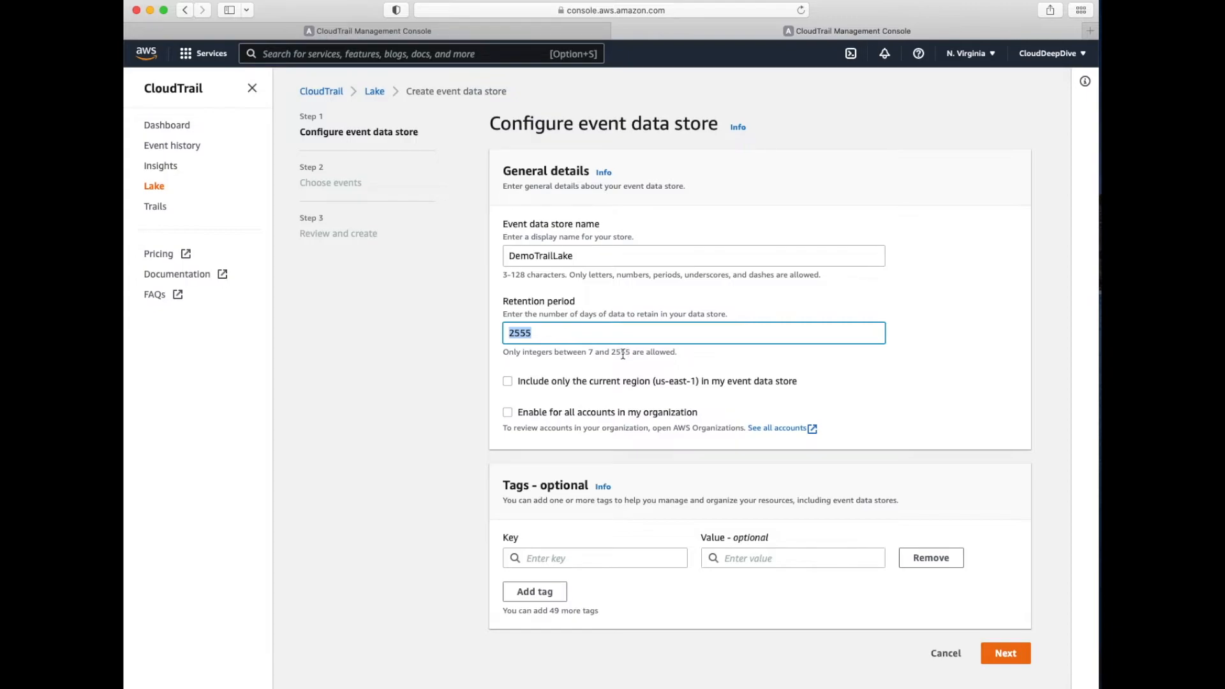
{"action": "left_click_drag", "start_coordinate": [611, 352], "coordinate": [629, 352]}
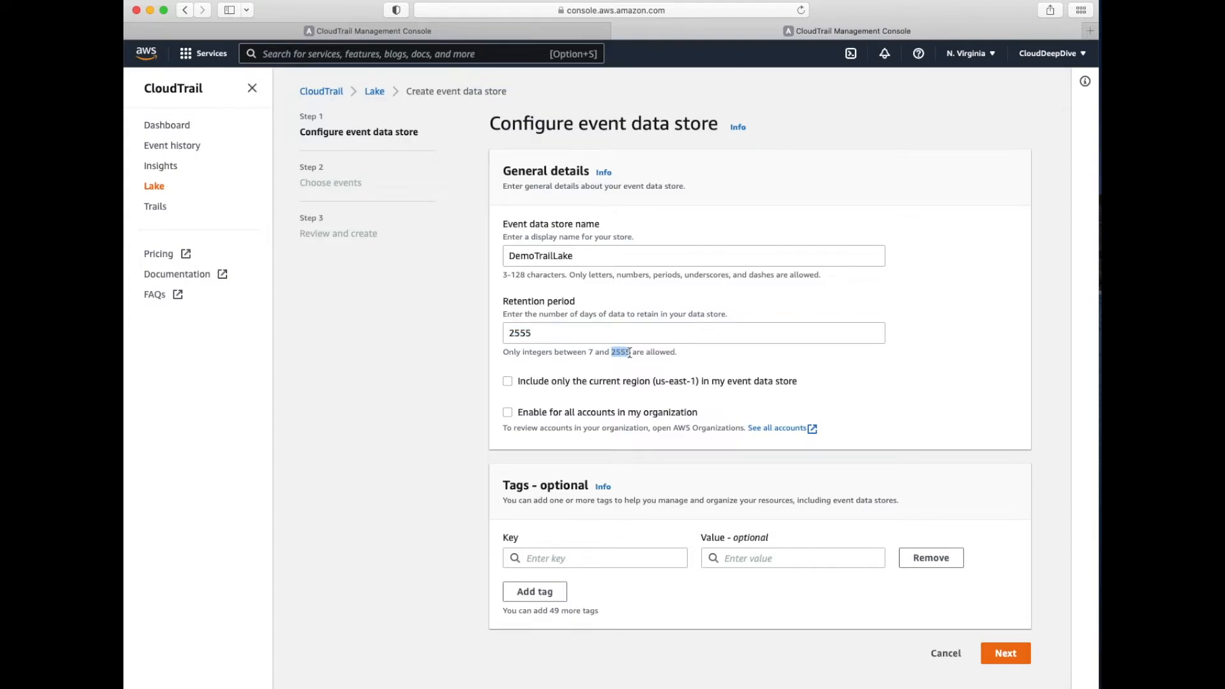
{"action": "left_click", "coordinate": [537, 334]}
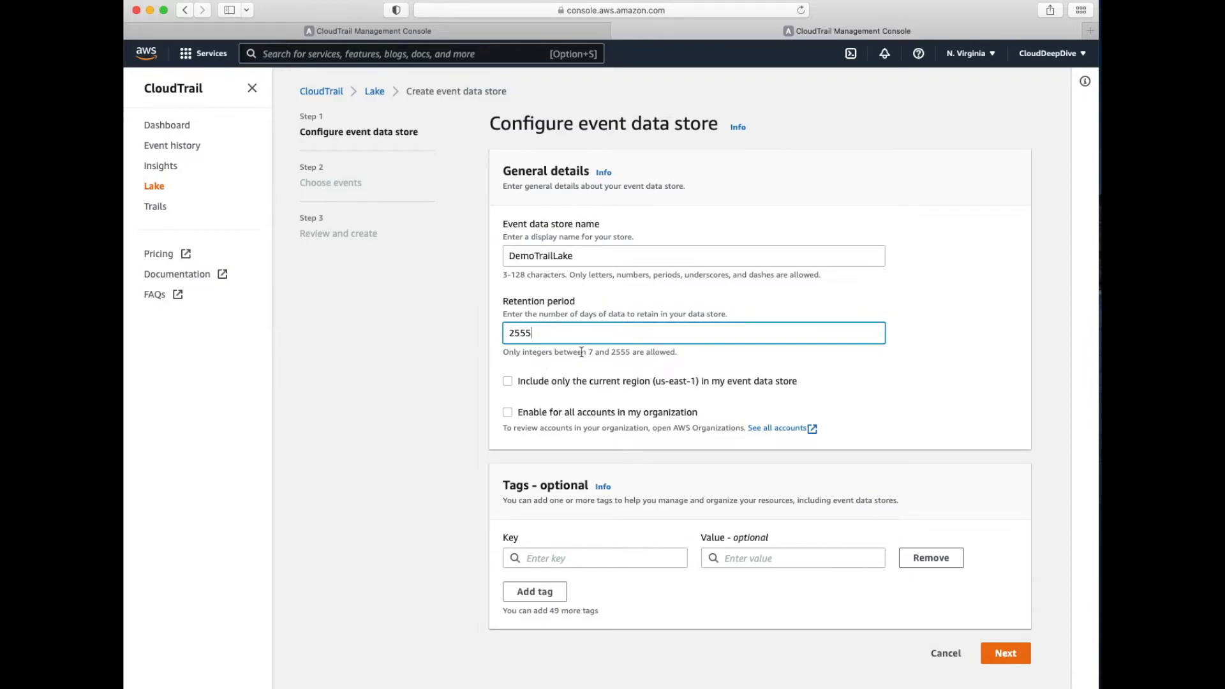
{"action": "left_click_drag", "start_coordinate": [586, 351], "coordinate": [593, 352]}
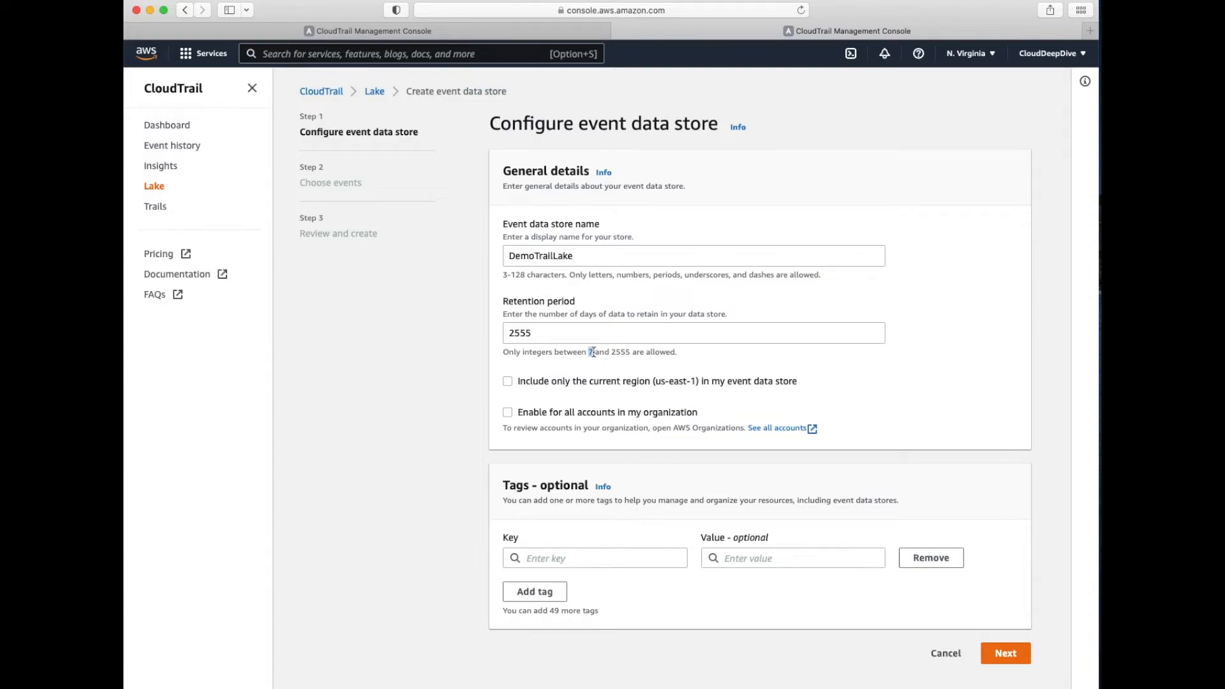
{"action": "left_click", "coordinate": [592, 352]}
{"action": "double_click", "coordinate": [591, 352]}
{"action": "left_click", "coordinate": [607, 353]}
{"action": "double_click", "coordinate": [591, 352]}
{"action": "left_click", "coordinate": [601, 352]}
{"action": "left_click_drag", "start_coordinate": [535, 337], "coordinate": [416, 324]}
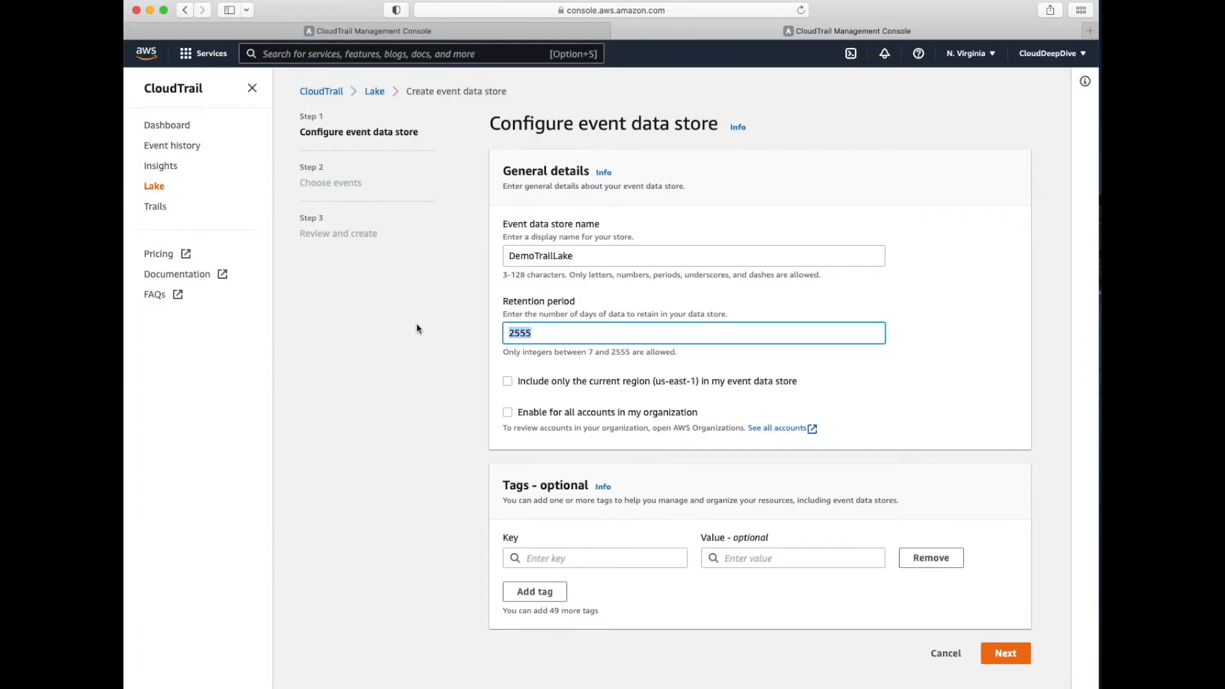
{"action": "type", "text": "30"}
Step: Keep the event data store covering all regions and only this account, and continue to choosing events
{"action": "left_click", "coordinate": [508, 383]}
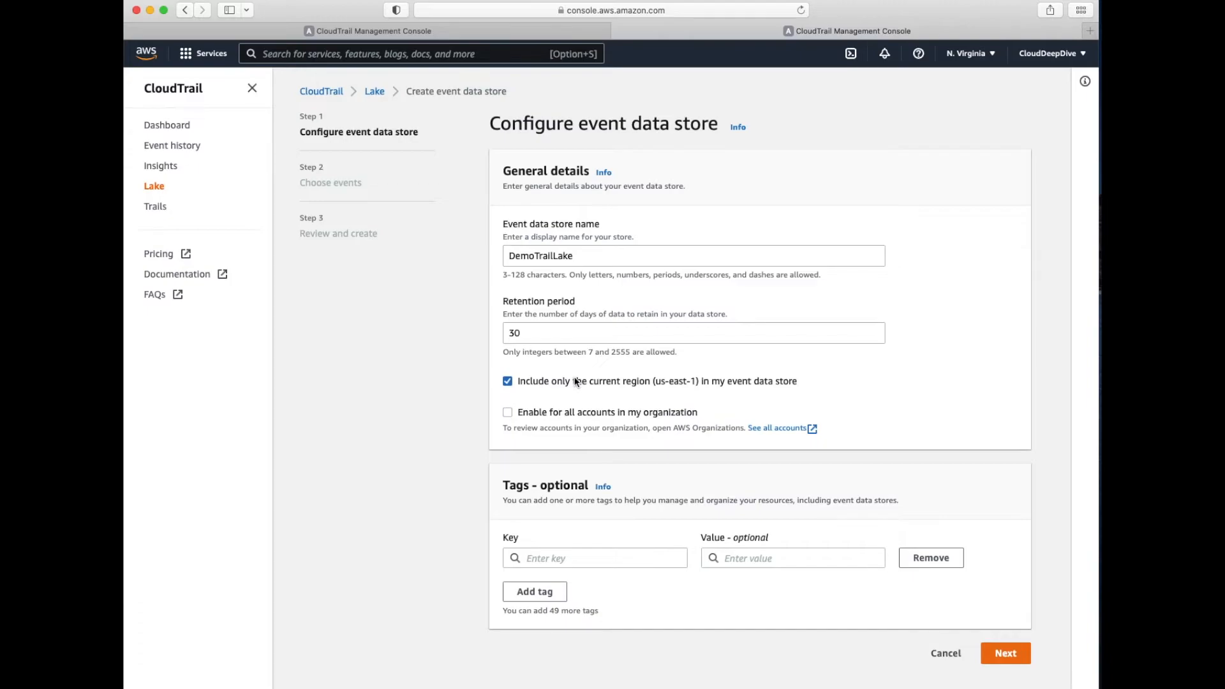
{"action": "left_click", "coordinate": [507, 380]}
{"action": "left_click", "coordinate": [507, 381]}
{"action": "left_click", "coordinate": [508, 414]}
{"action": "left_click", "coordinate": [1005, 653]}
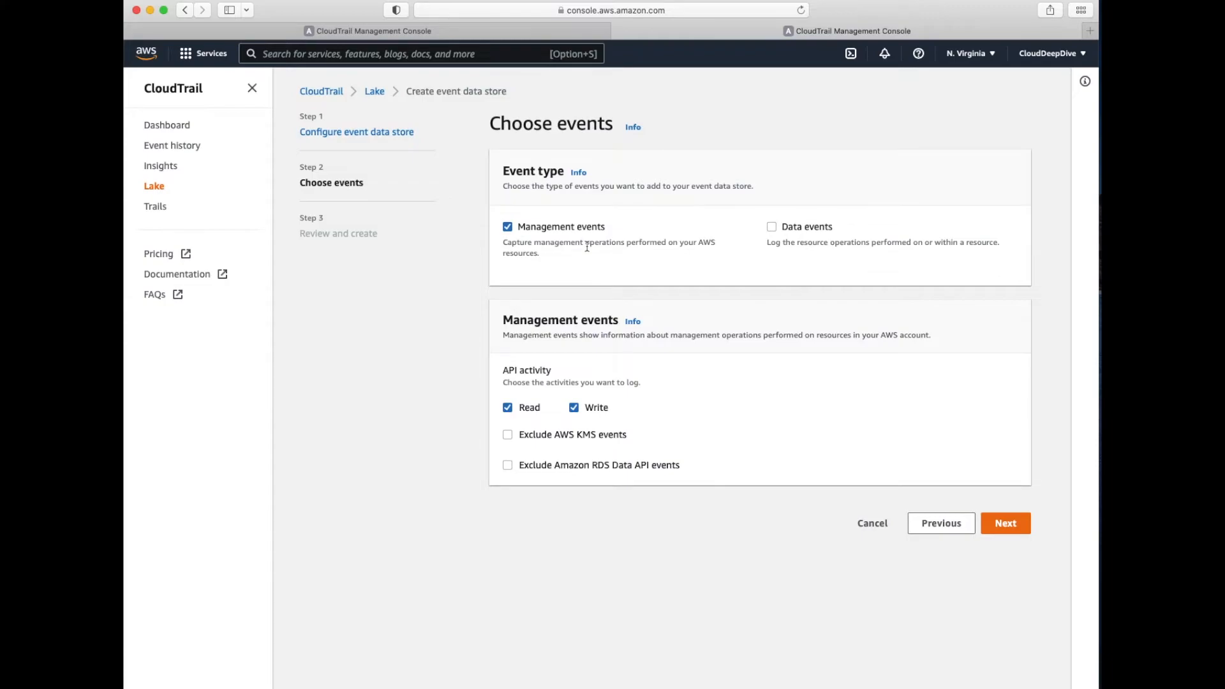
{"action": "left_click", "coordinate": [771, 227]}
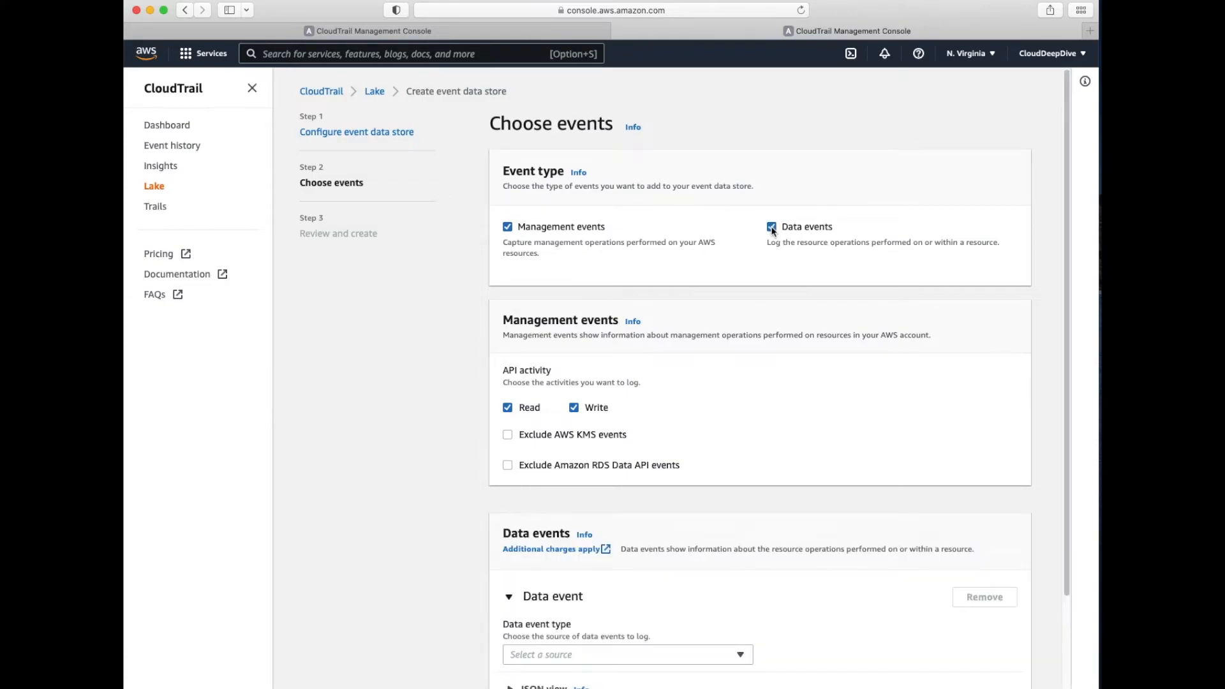
{"action": "left_click", "coordinate": [771, 227]}
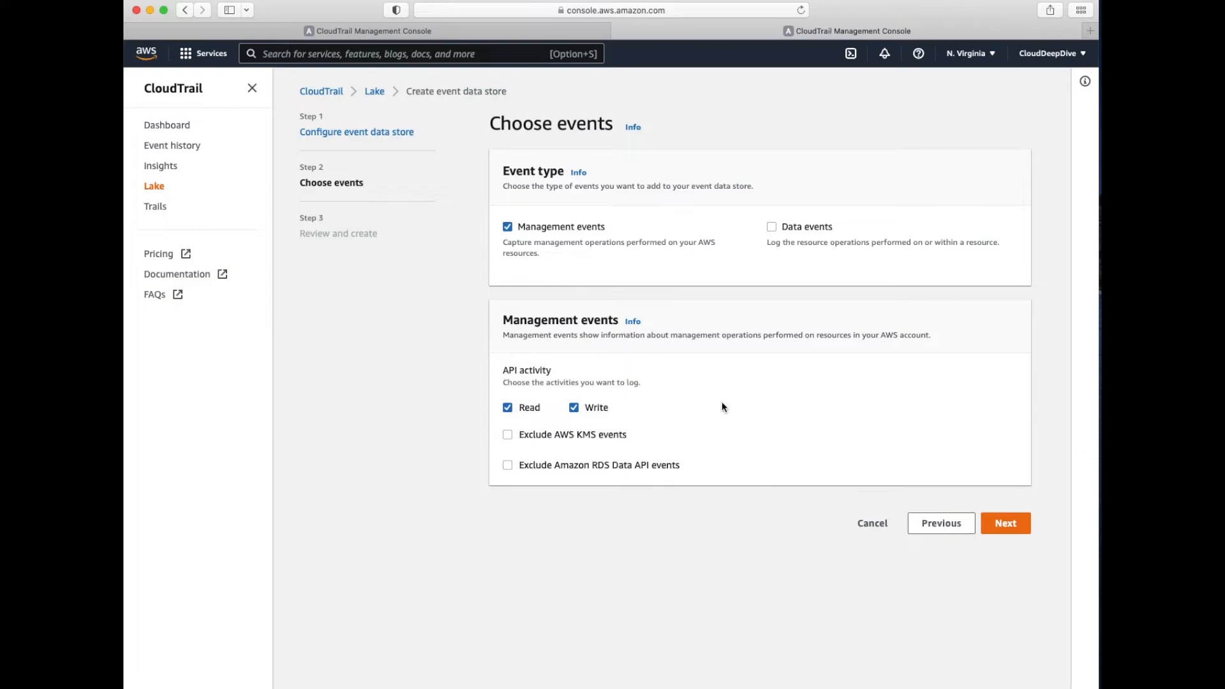
{"action": "left_click", "coordinate": [508, 228]}
{"action": "left_click", "coordinate": [773, 226]}
{"action": "left_click", "coordinate": [599, 439]}
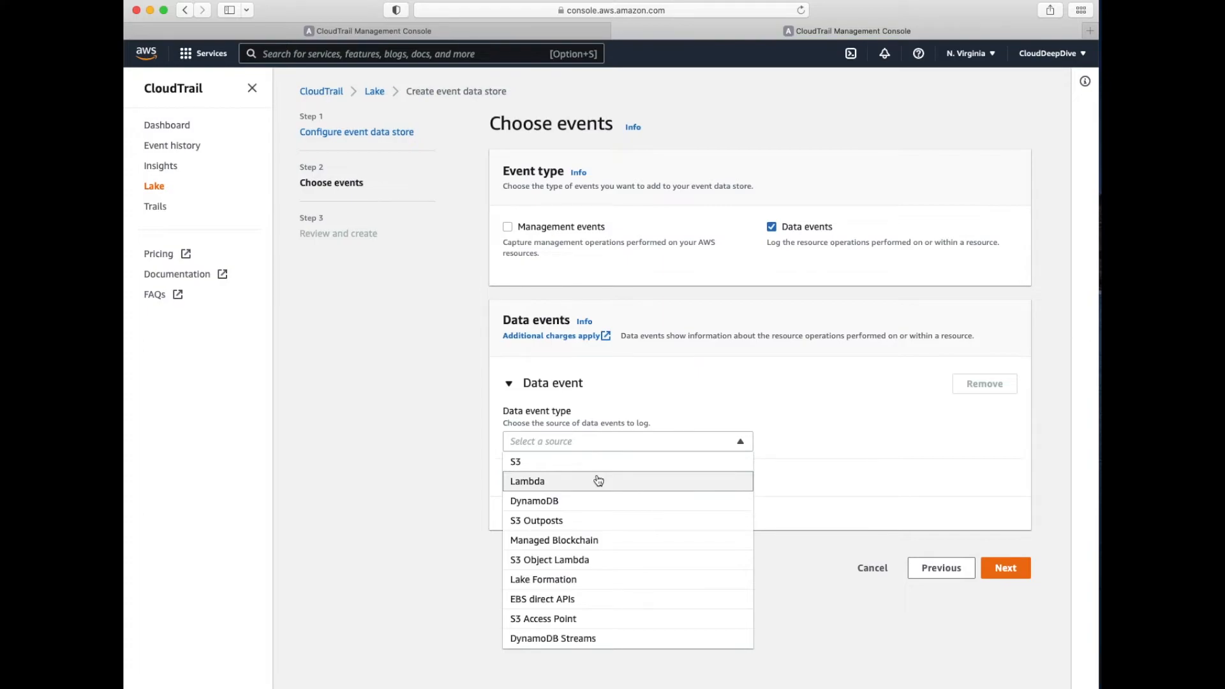
{"action": "left_click", "coordinate": [738, 385]}
{"action": "left_click", "coordinate": [508, 227]}
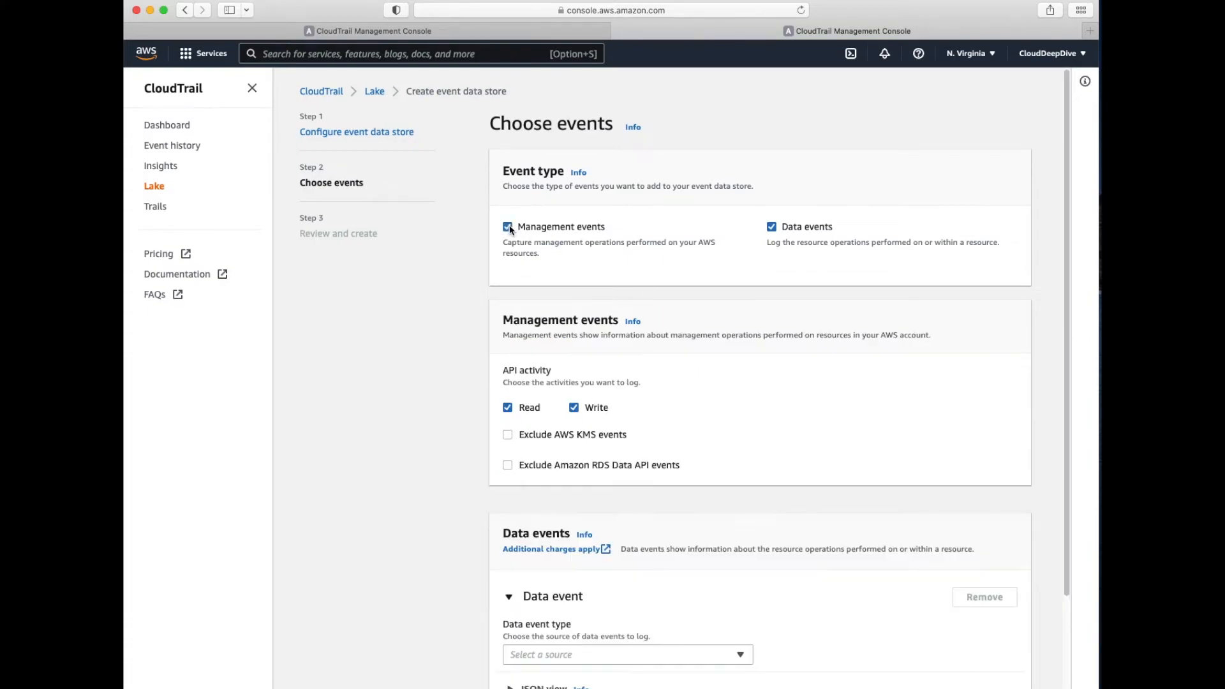
{"action": "left_click", "coordinate": [771, 227]}
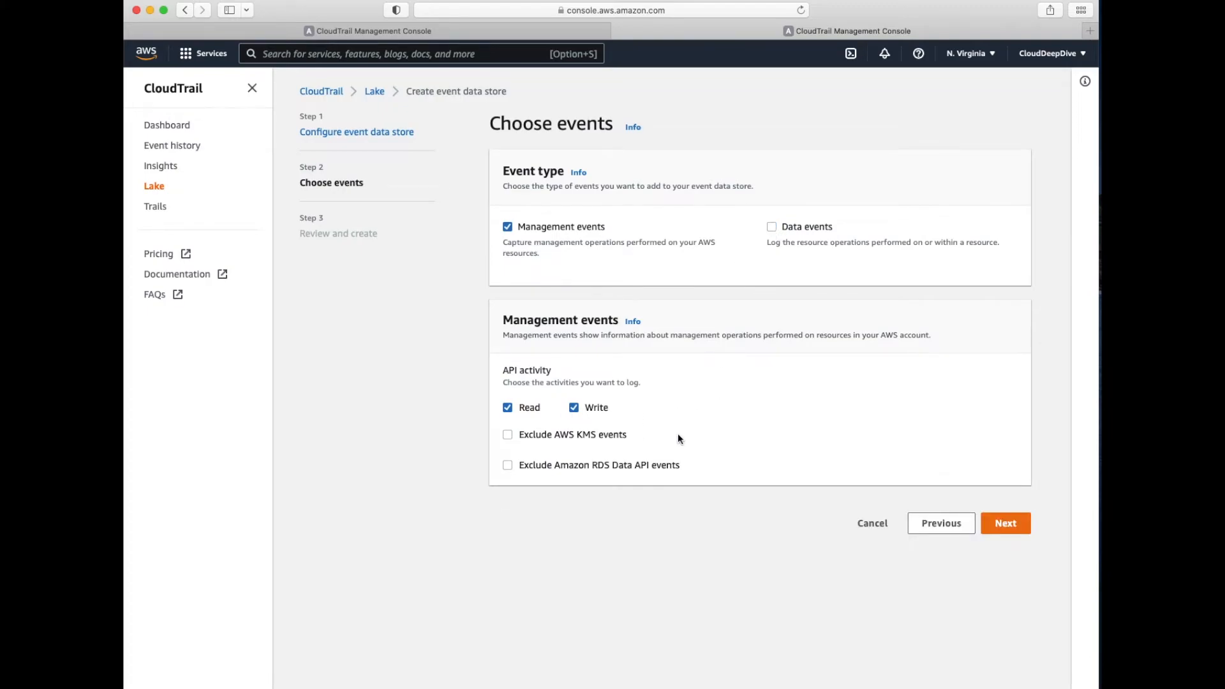
Step: Exclude AWS KMS and Amazon RDS Data API events from the management events and create the event data store
{"action": "left_click", "coordinate": [508, 434]}
{"action": "left_click", "coordinate": [508, 466]}
{"action": "left_click", "coordinate": [1004, 524]}
{"action": "scroll", "coordinate": [727, 478], "scroll_direction": "down", "scroll_amount": 5}
{"action": "left_click", "coordinate": [913, 670]}
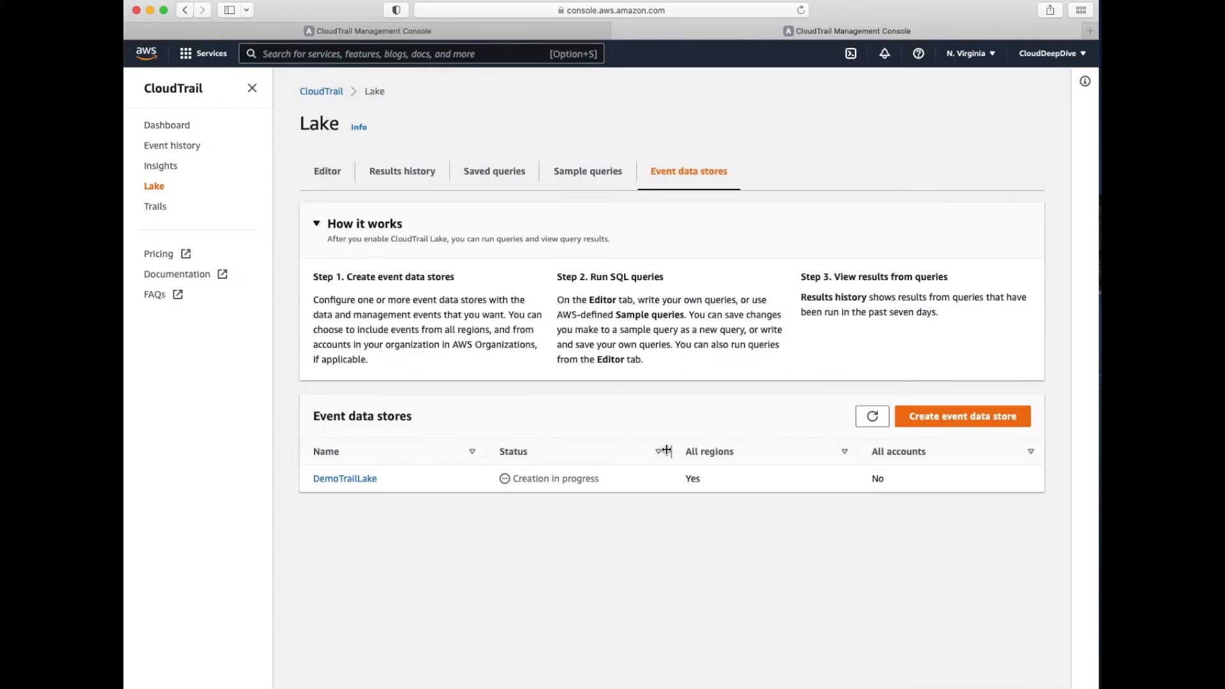
Step: Return to the trail creation form, review its attributes and try to continue without a trail name
{"action": "left_click", "coordinate": [367, 34]}
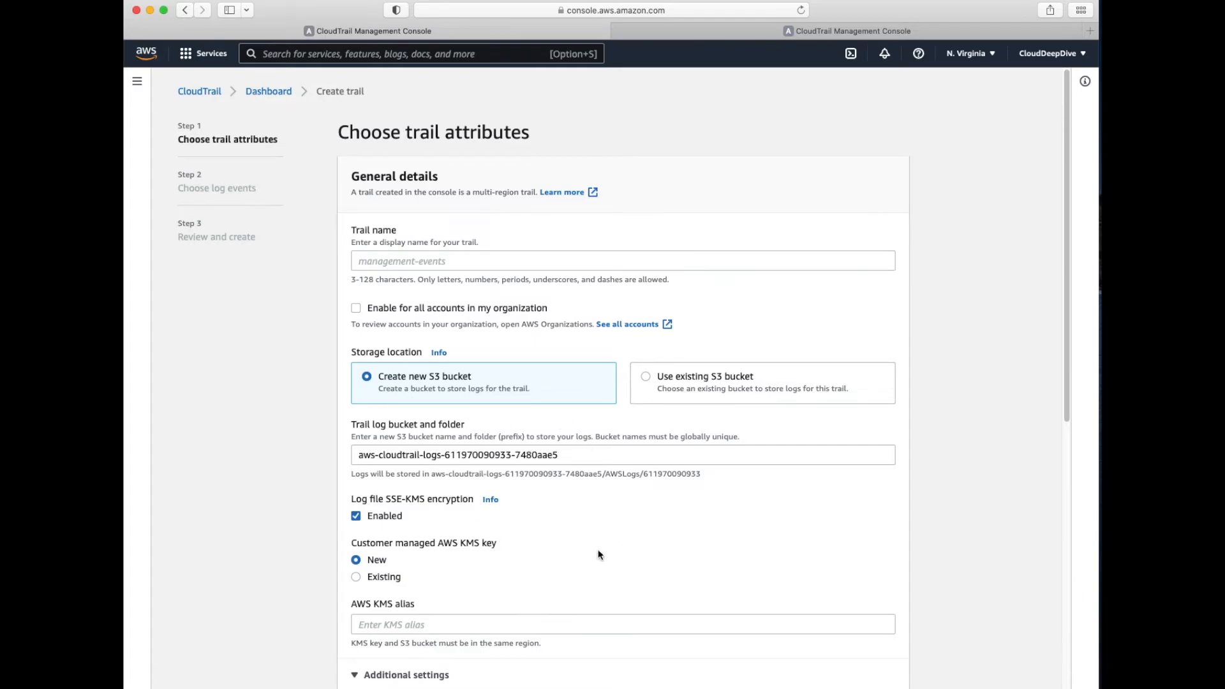
{"action": "scroll", "coordinate": [599, 554], "scroll_direction": "down", "scroll_amount": 2}
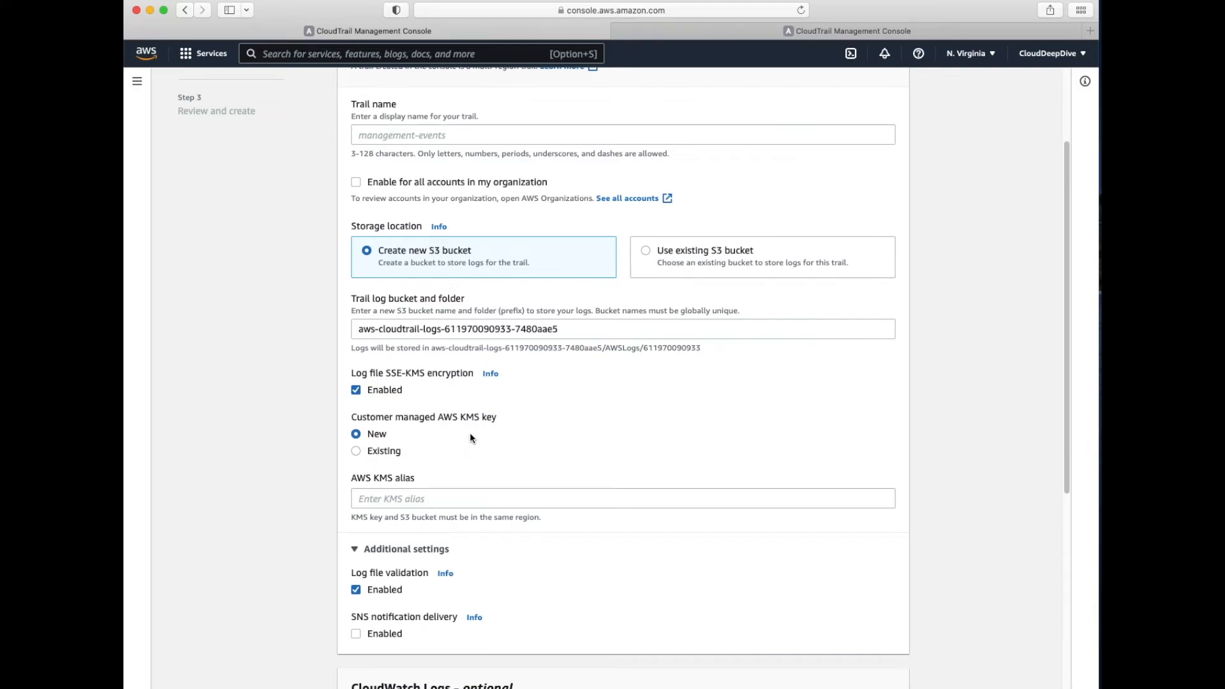
{"action": "scroll", "coordinate": [491, 468], "scroll_direction": "down", "scroll_amount": 5}
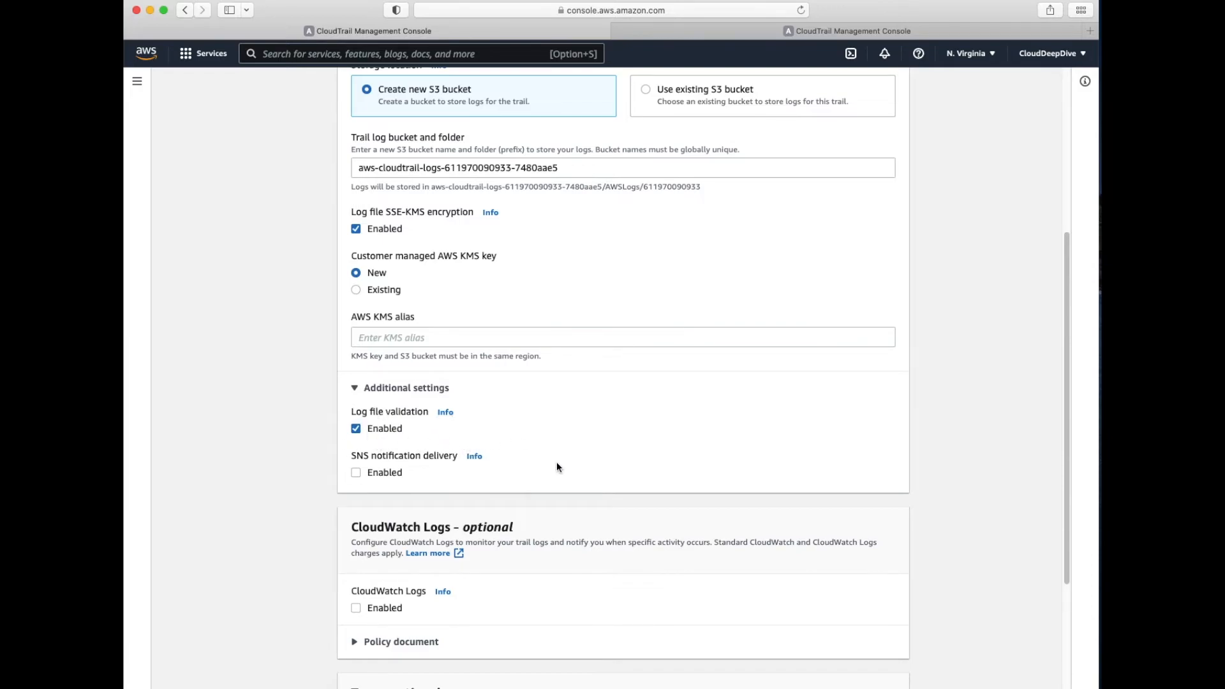
{"action": "scroll", "coordinate": [559, 472], "scroll_direction": "down", "scroll_amount": 5}
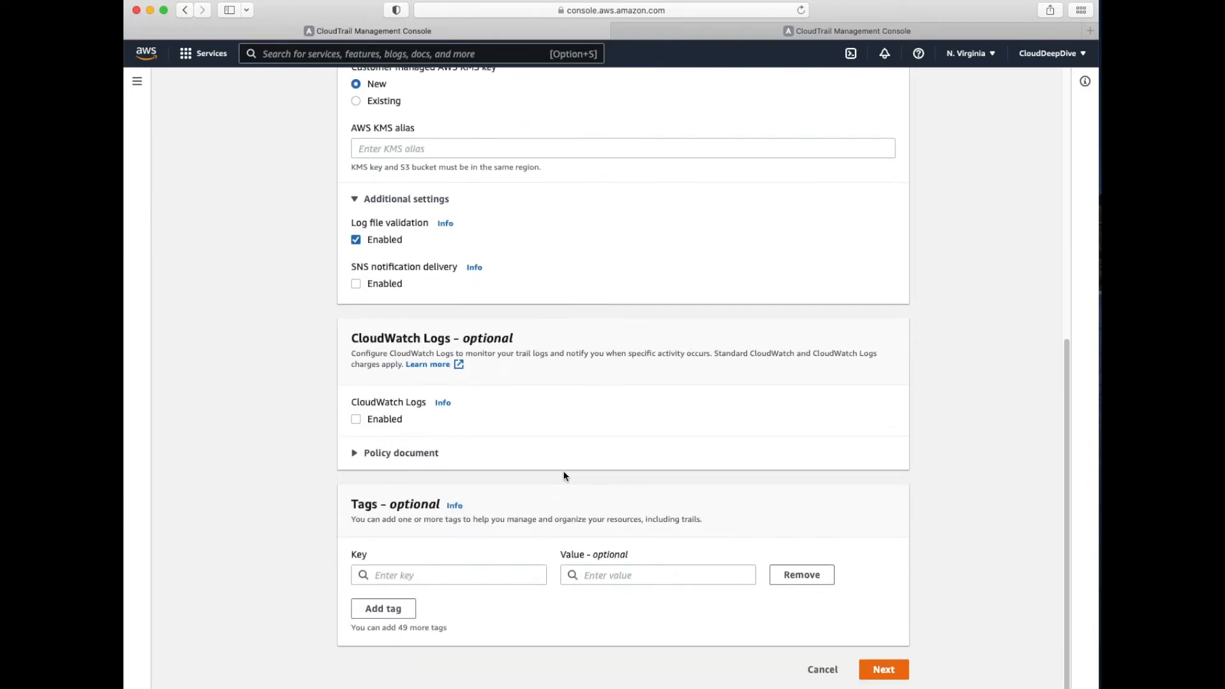
{"action": "left_click", "coordinate": [891, 674]}
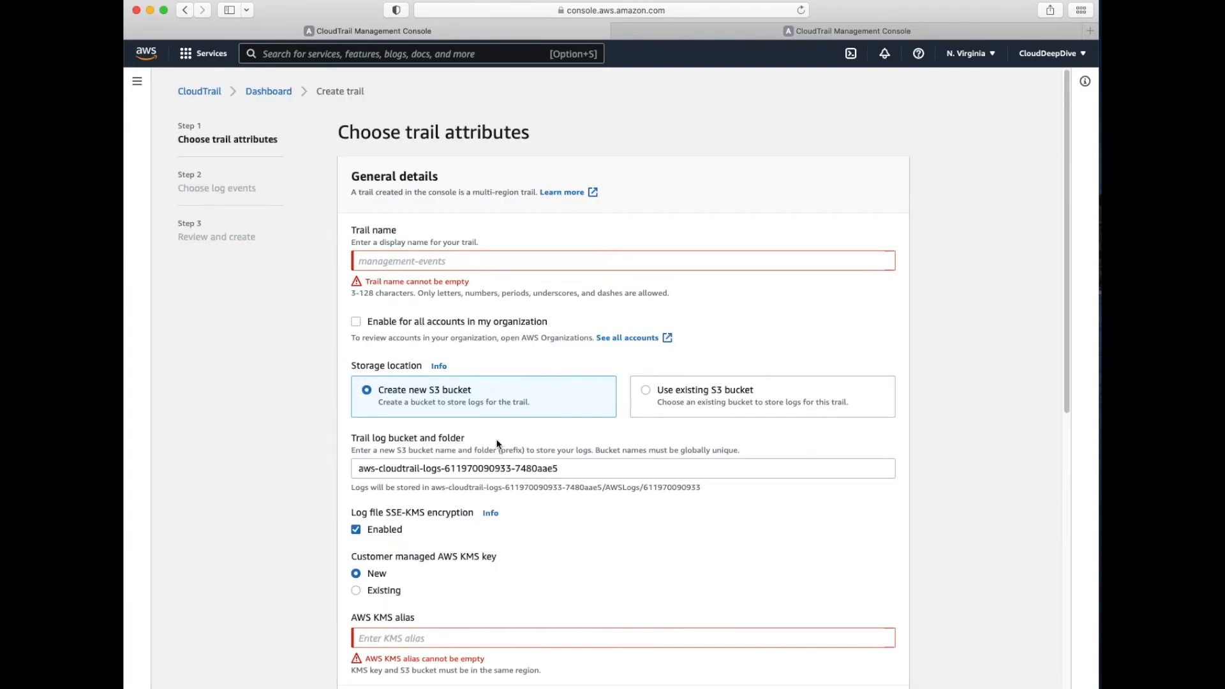
Step: Name the trail "test" with log file SSE-KMS encryption disabled, and continue to choosing log events
{"action": "left_click", "coordinate": [414, 259]}
{"action": "type", "text": "test"}
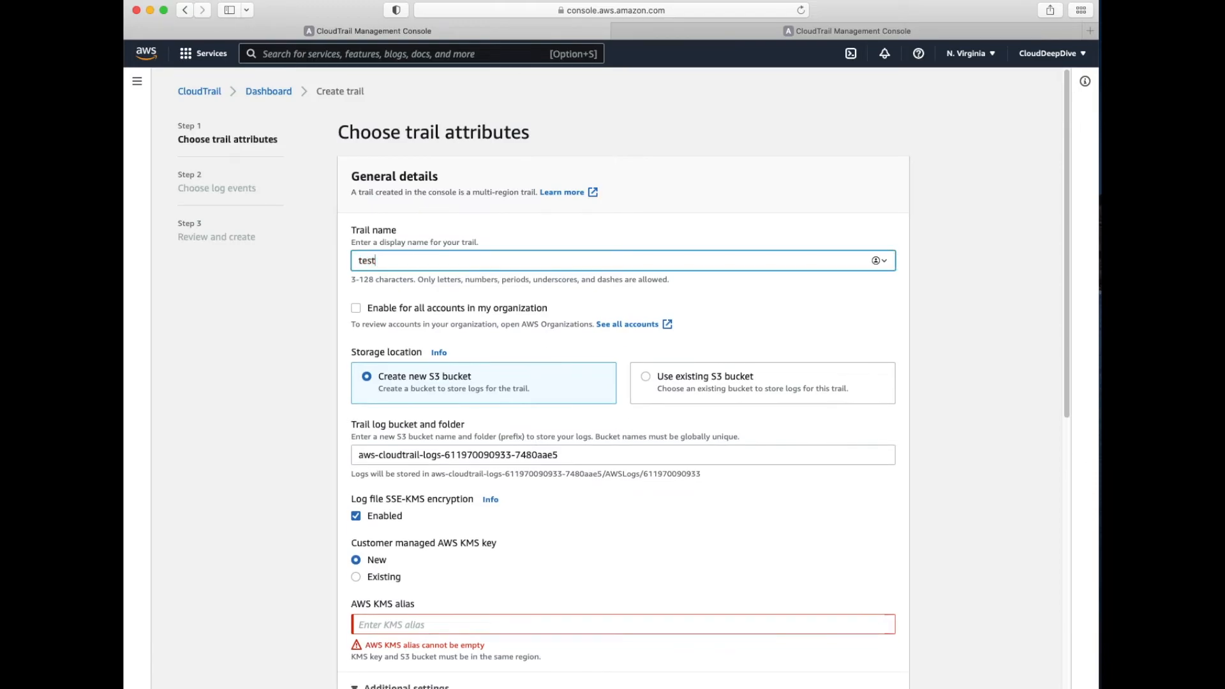
{"action": "left_click", "coordinate": [371, 518]}
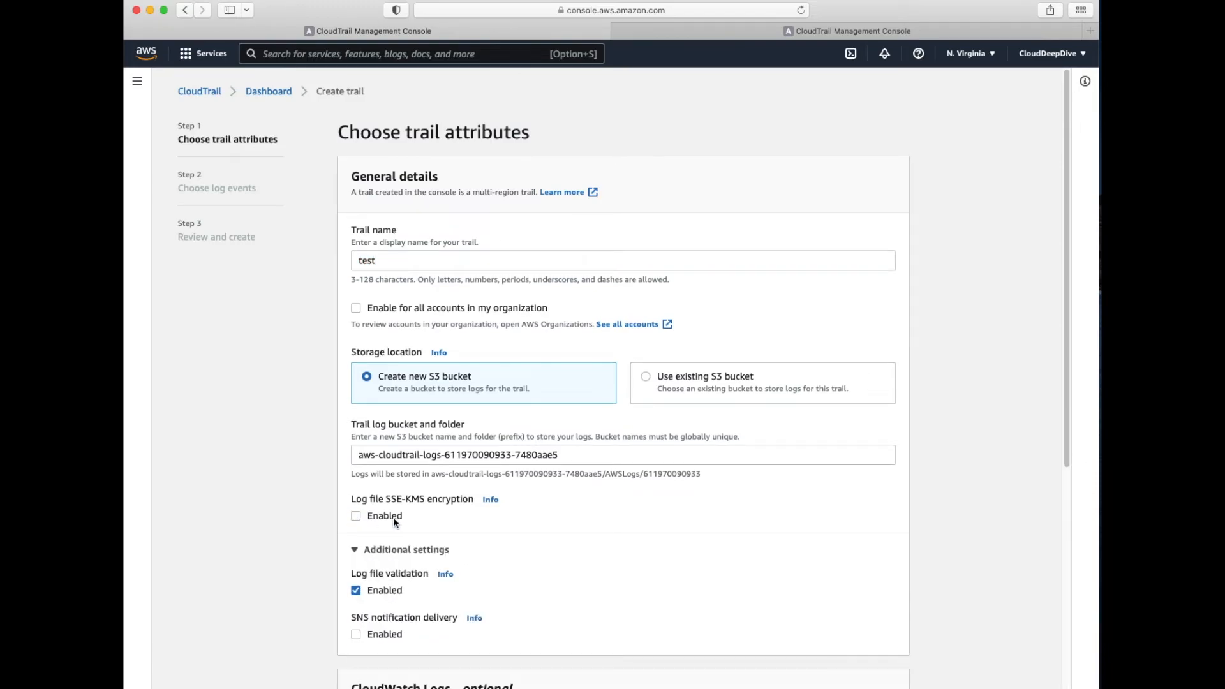
{"action": "scroll", "coordinate": [394, 522], "scroll_direction": "down", "scroll_amount": 6}
{"action": "left_click", "coordinate": [887, 668]}
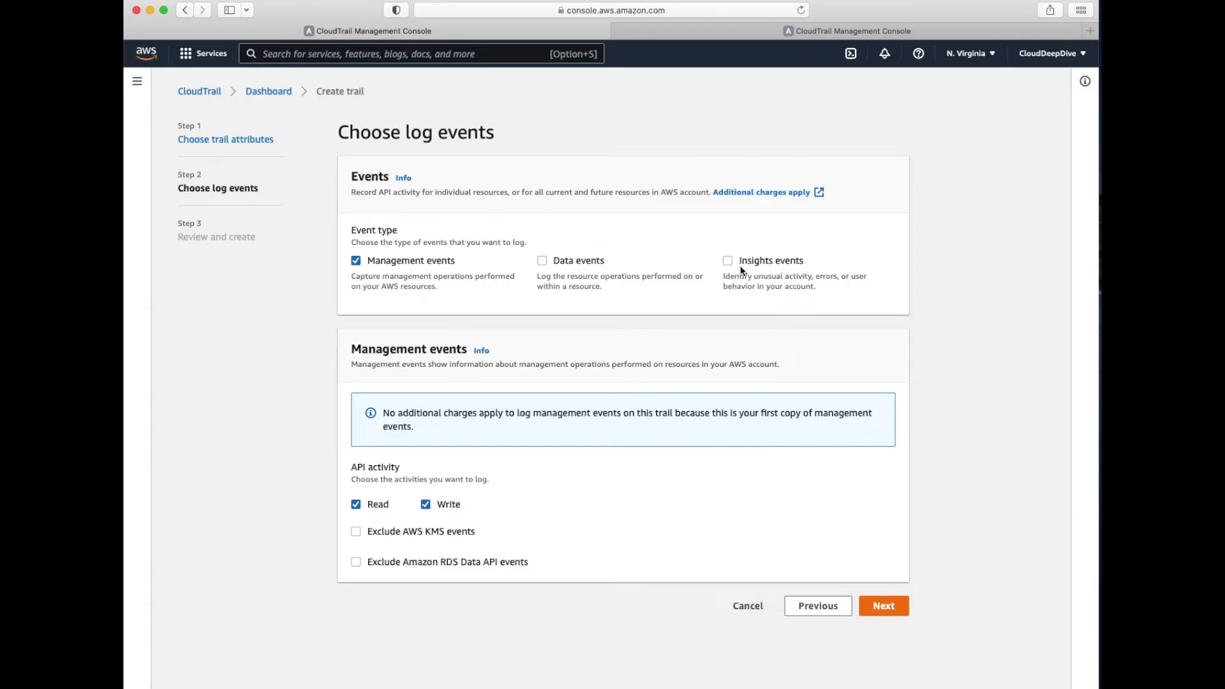
Step: Return to CloudTrail Lake, refresh the event data stores, and examine DemoTrailLake's details and available actions
{"action": "left_click", "coordinate": [702, 31]}
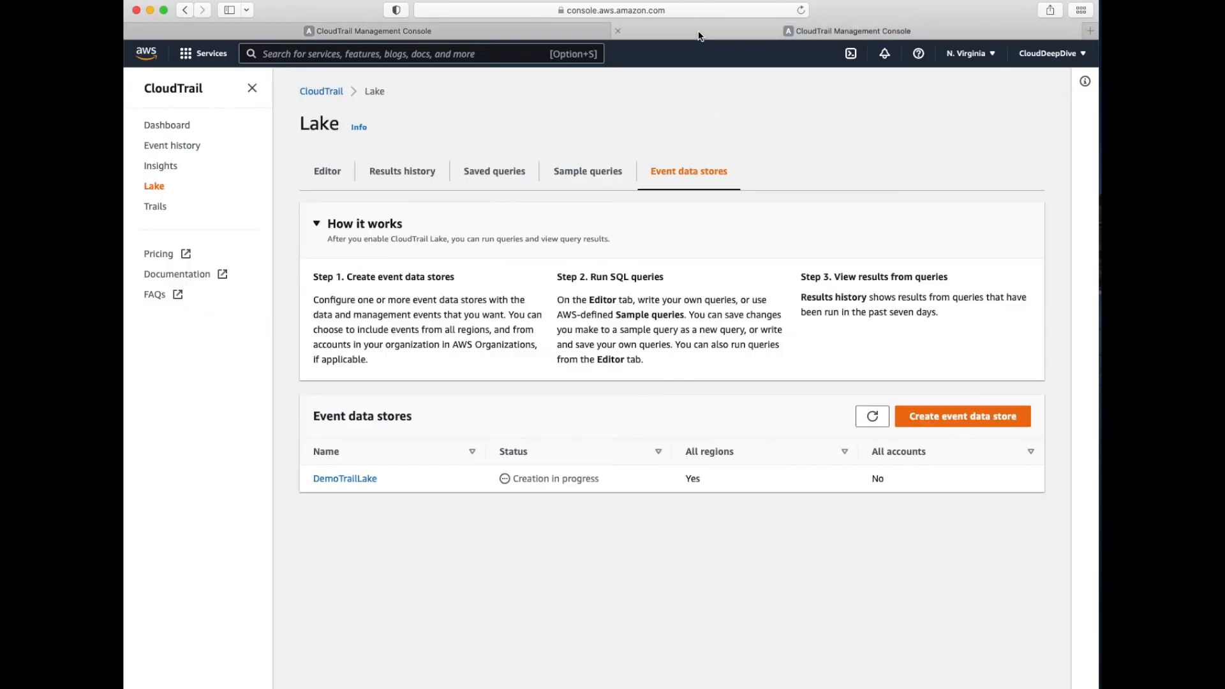
{"action": "left_click", "coordinate": [872, 417]}
{"action": "left_click", "coordinate": [345, 479]}
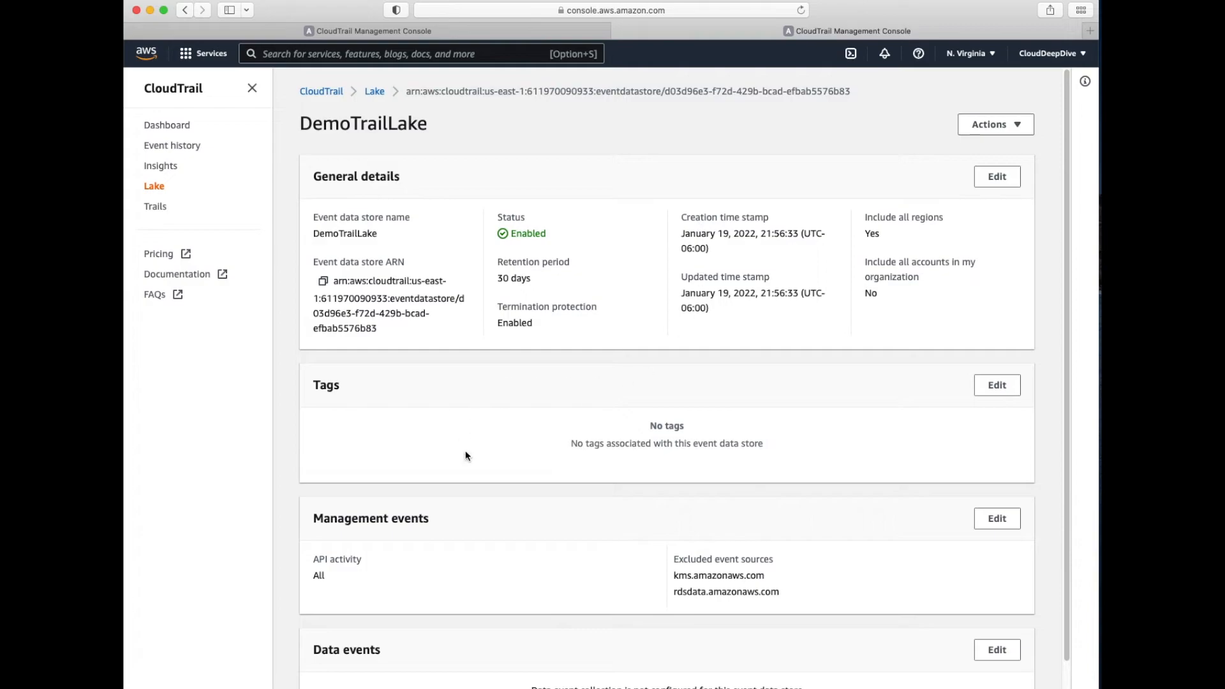
{"action": "scroll", "coordinate": [554, 522], "scroll_direction": "down", "scroll_amount": 1}
{"action": "scroll", "coordinate": [554, 521], "scroll_direction": "up", "scroll_amount": 1}
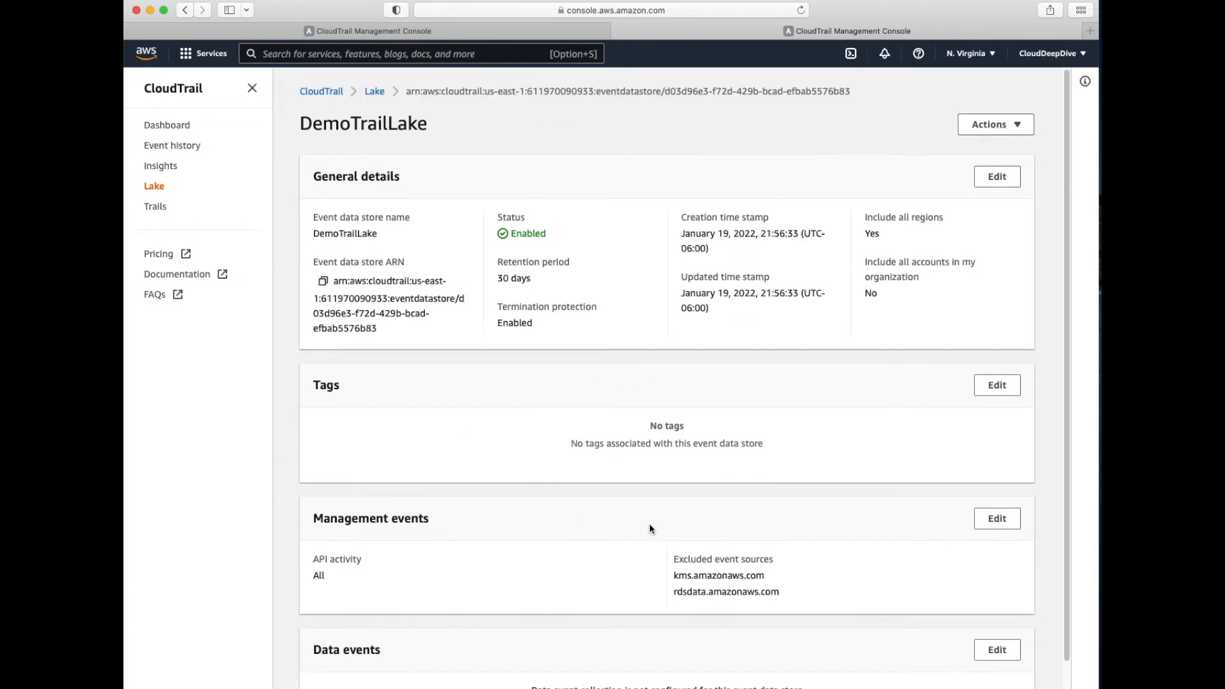
{"action": "left_click", "coordinate": [995, 125]}
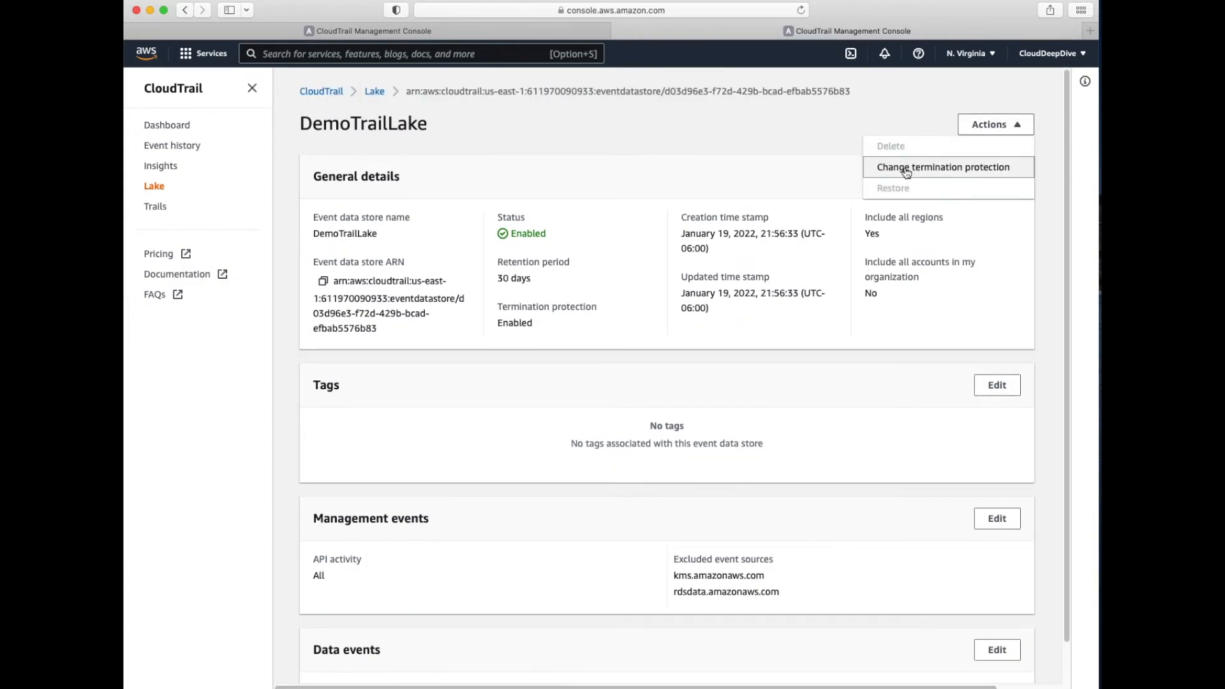
{"action": "left_click", "coordinate": [556, 269]}
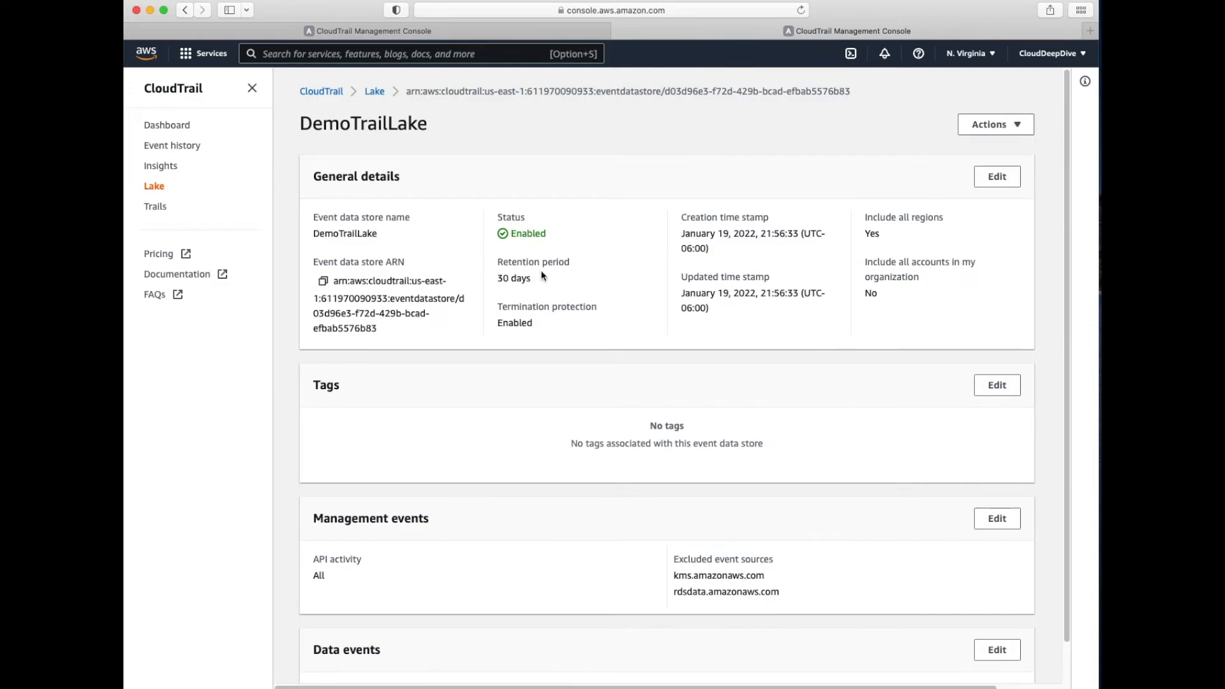
Step: Disable termination protection for the DemoTrailLake event data store and save the change
{"action": "left_click", "coordinate": [992, 124]}
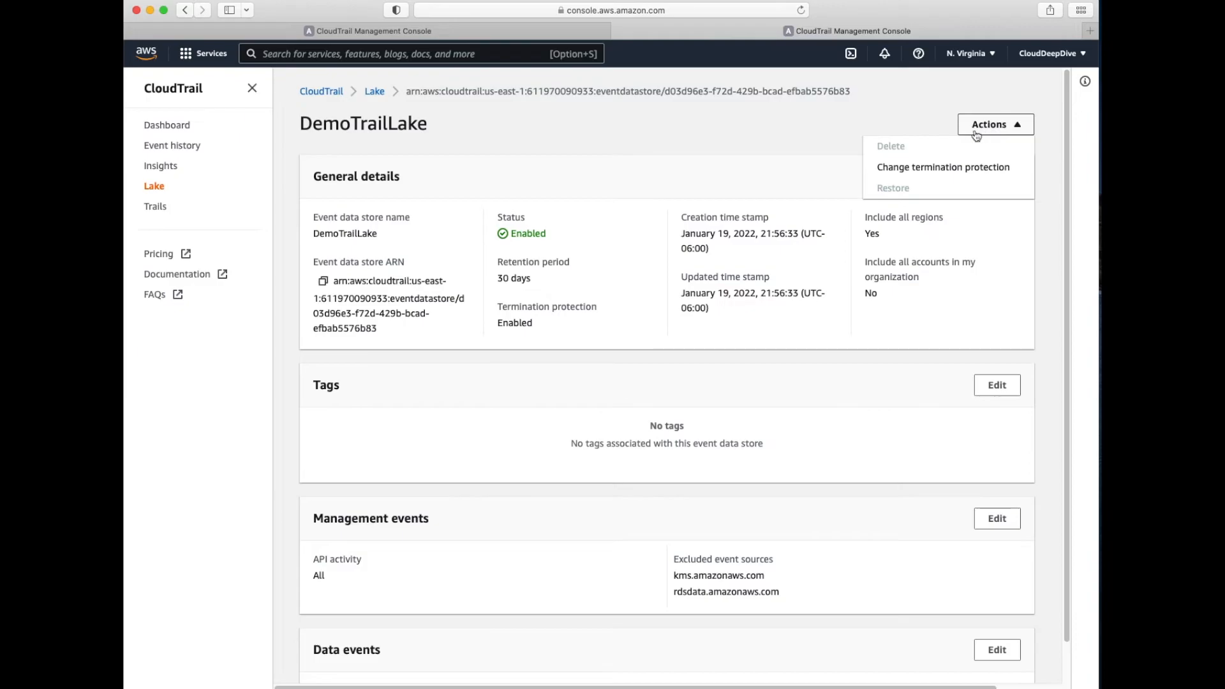
{"action": "left_click", "coordinate": [949, 167]}
{"action": "left_click", "coordinate": [447, 388]}
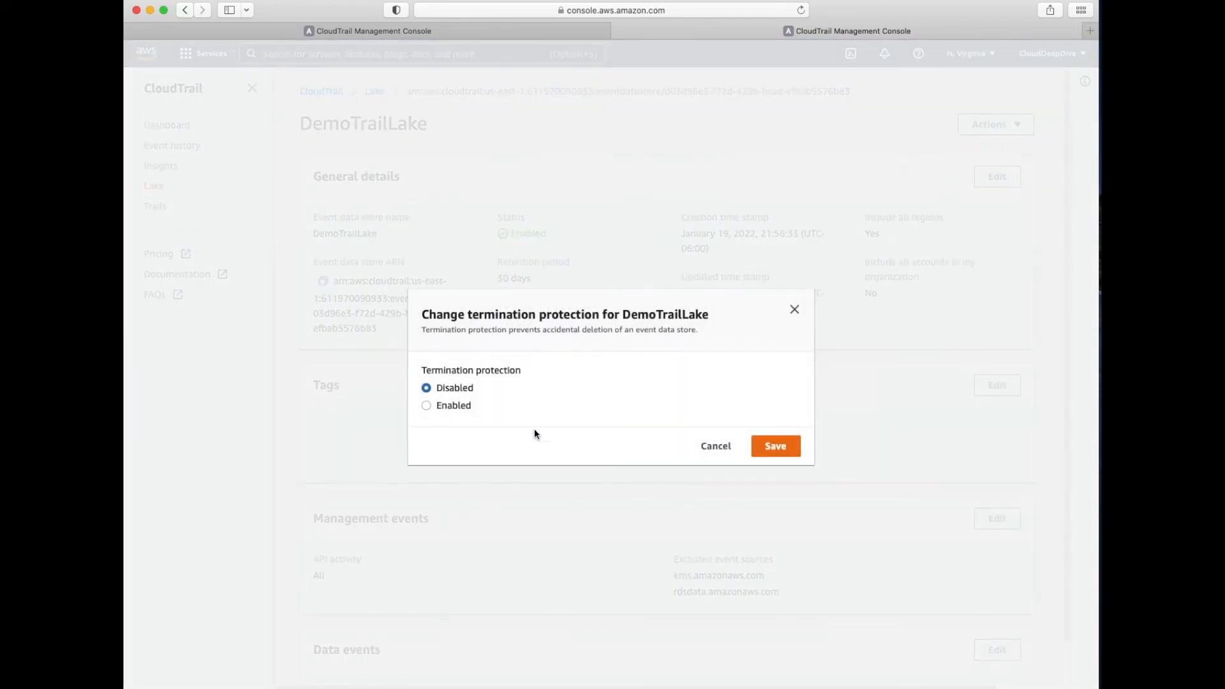
{"action": "left_click", "coordinate": [759, 457]}
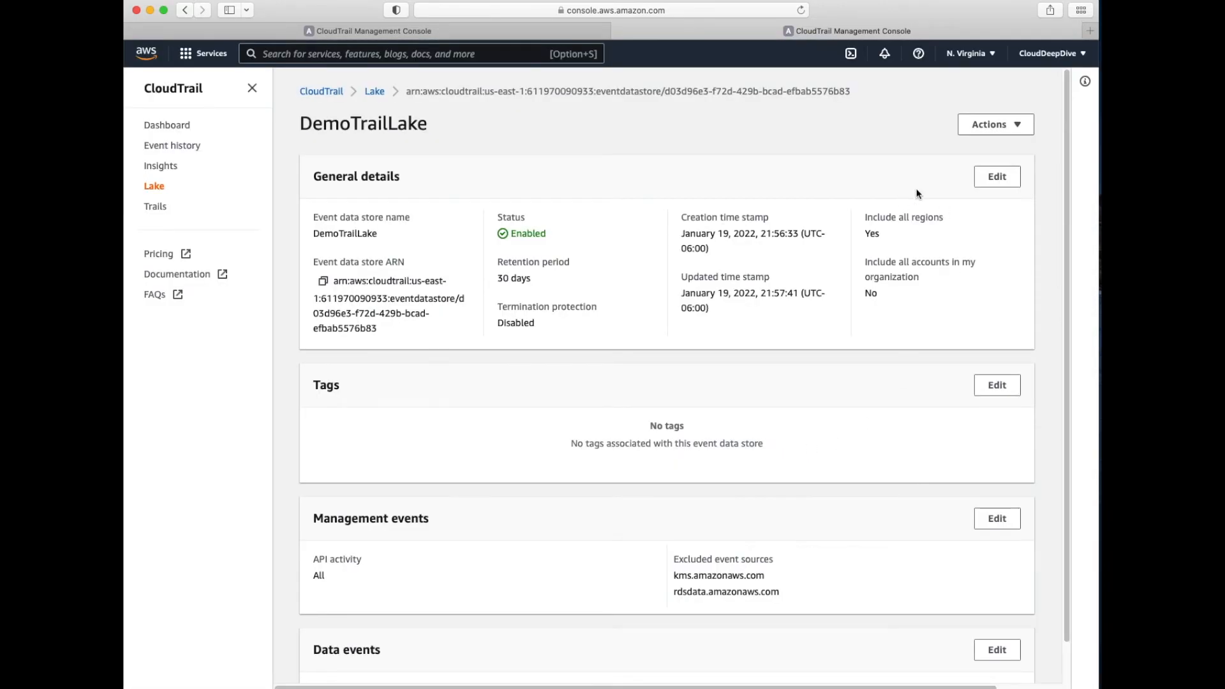
Step: Open the deletion confirmation for DemoTrailLake, examine its pending deletion terms, and cancel without deleting the store
{"action": "left_click", "coordinate": [1001, 133]}
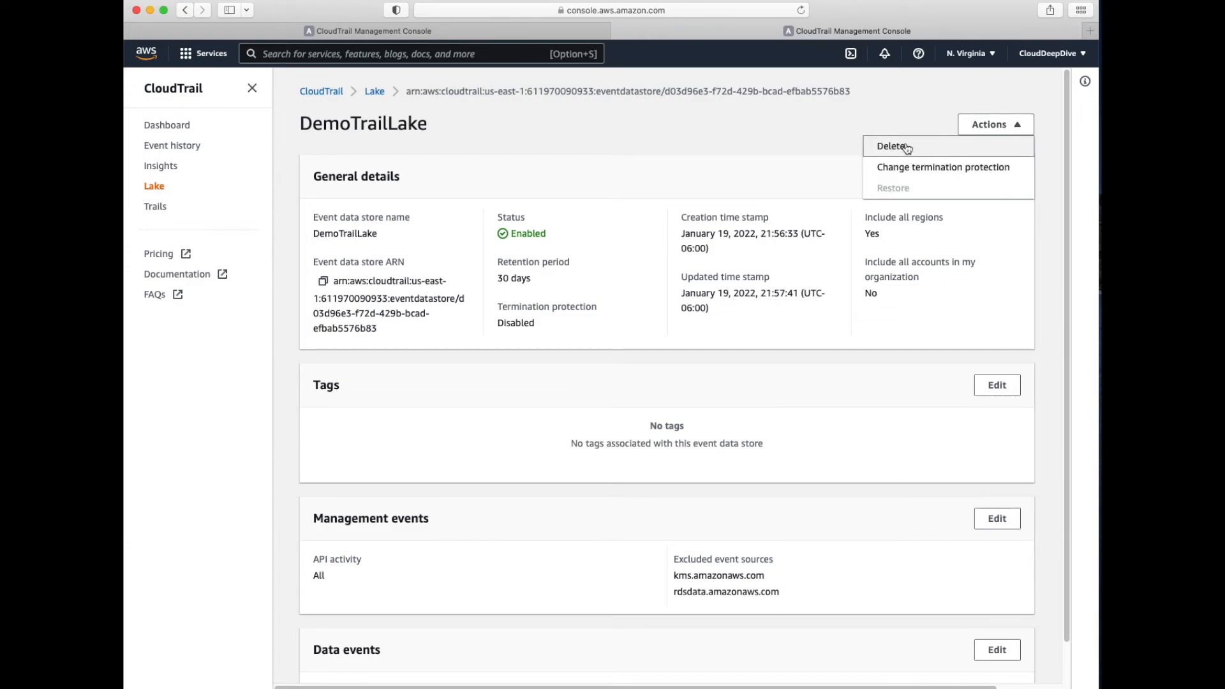
{"action": "left_click", "coordinate": [885, 147]}
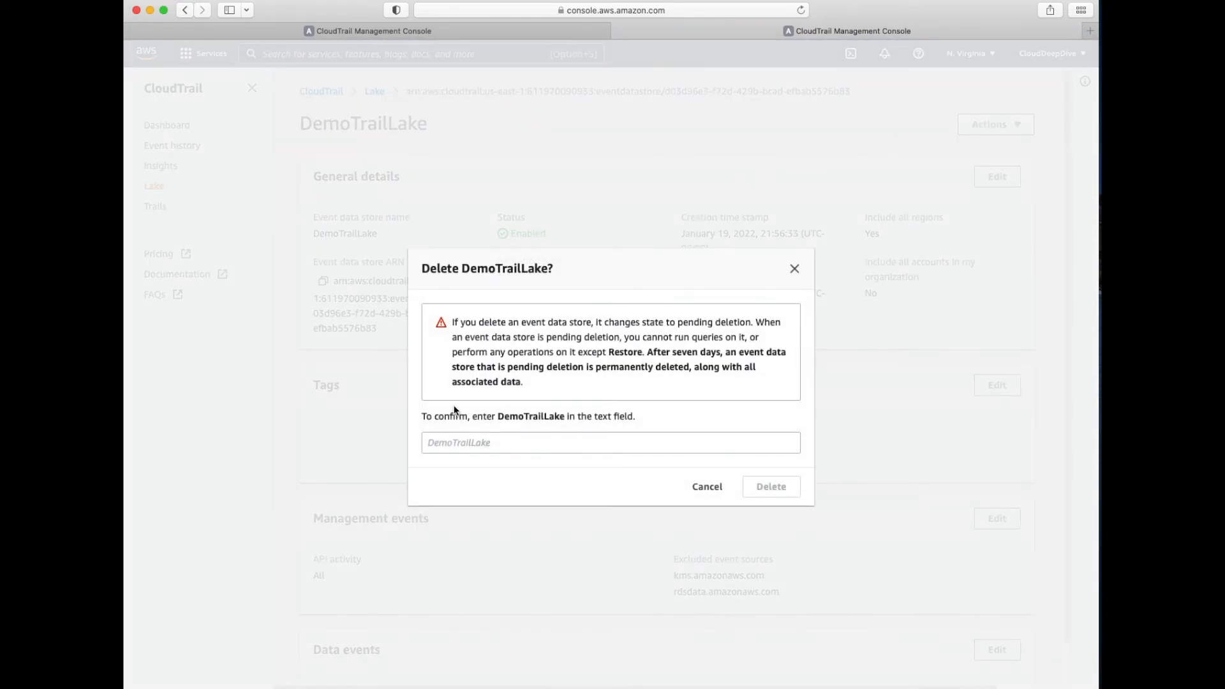
{"action": "left_click", "coordinate": [483, 444]}
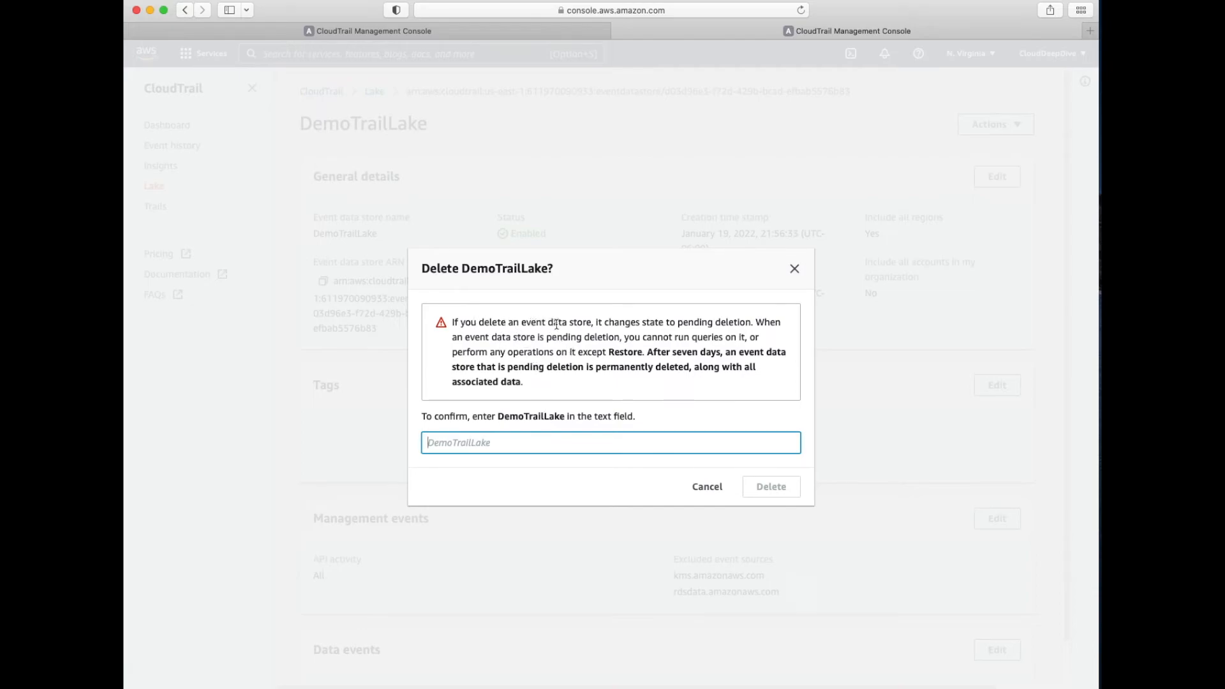
{"action": "left_click_drag", "start_coordinate": [687, 322], "coordinate": [734, 322]}
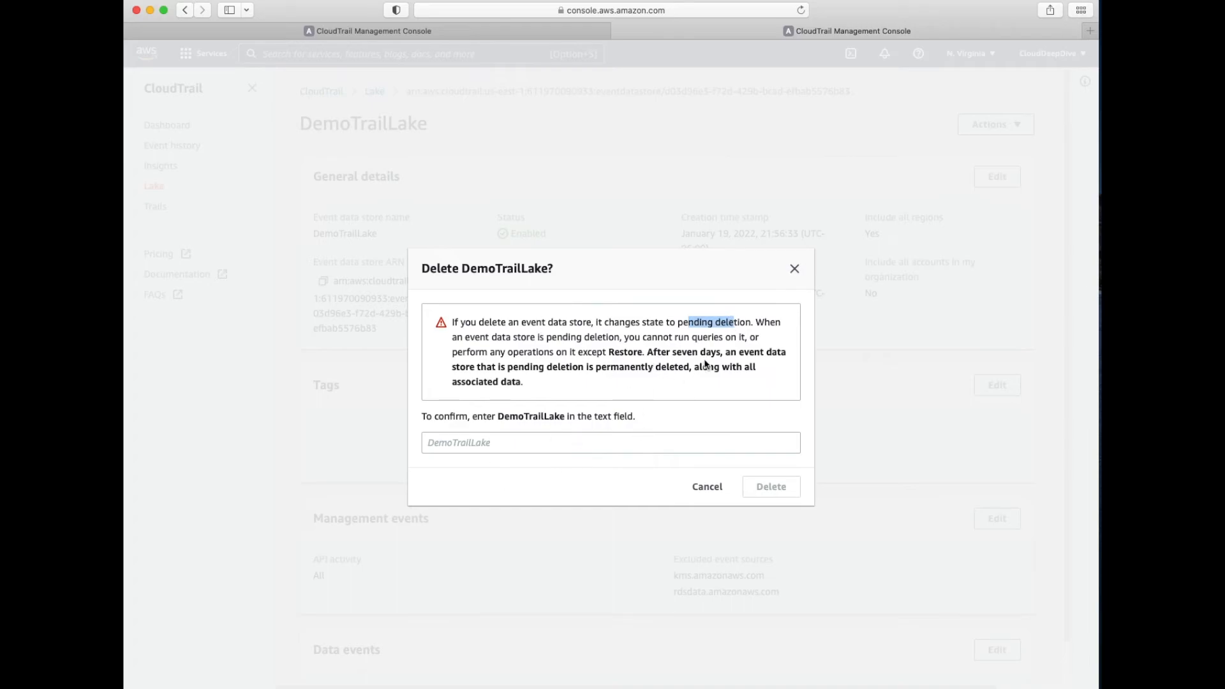
{"action": "left_click_drag", "start_coordinate": [681, 352], "coordinate": [719, 366]}
{"action": "left_click", "coordinate": [559, 380]}
{"action": "left_click", "coordinate": [707, 487]}
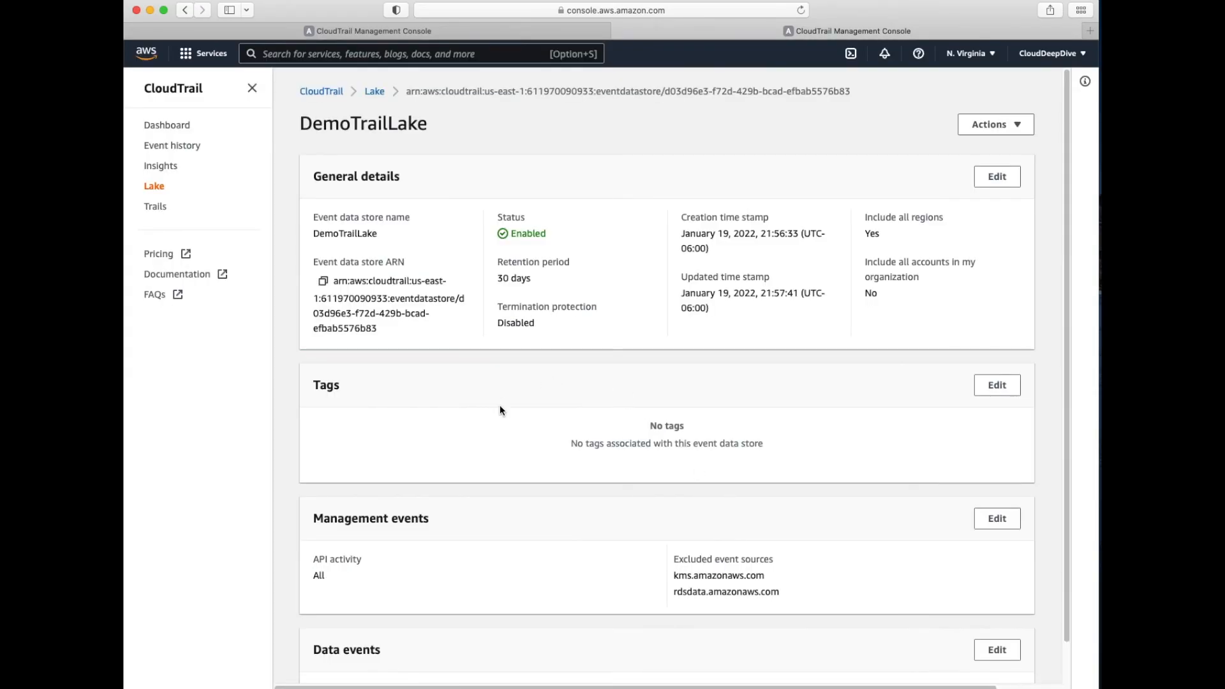
Step: In the Lake query editor, run "select * from" followed by DemoTrailLake's copied event data store ID, and check the command output
{"action": "left_click", "coordinate": [375, 93]}
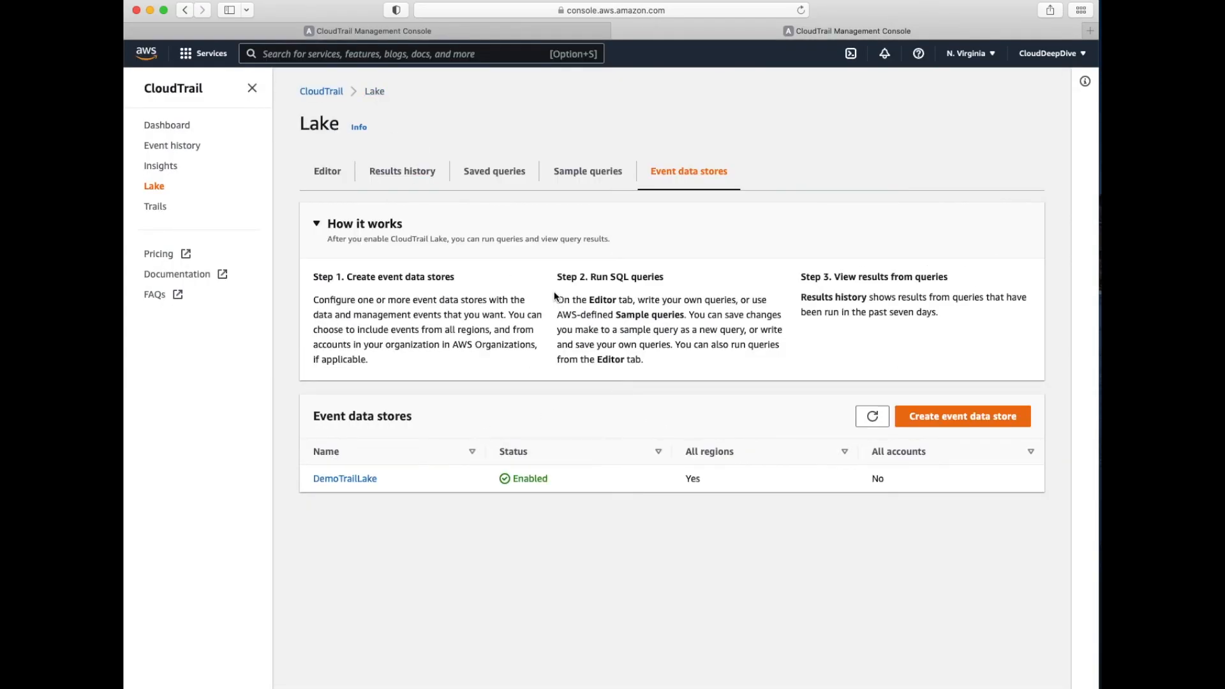
{"action": "left_click", "coordinate": [327, 170]}
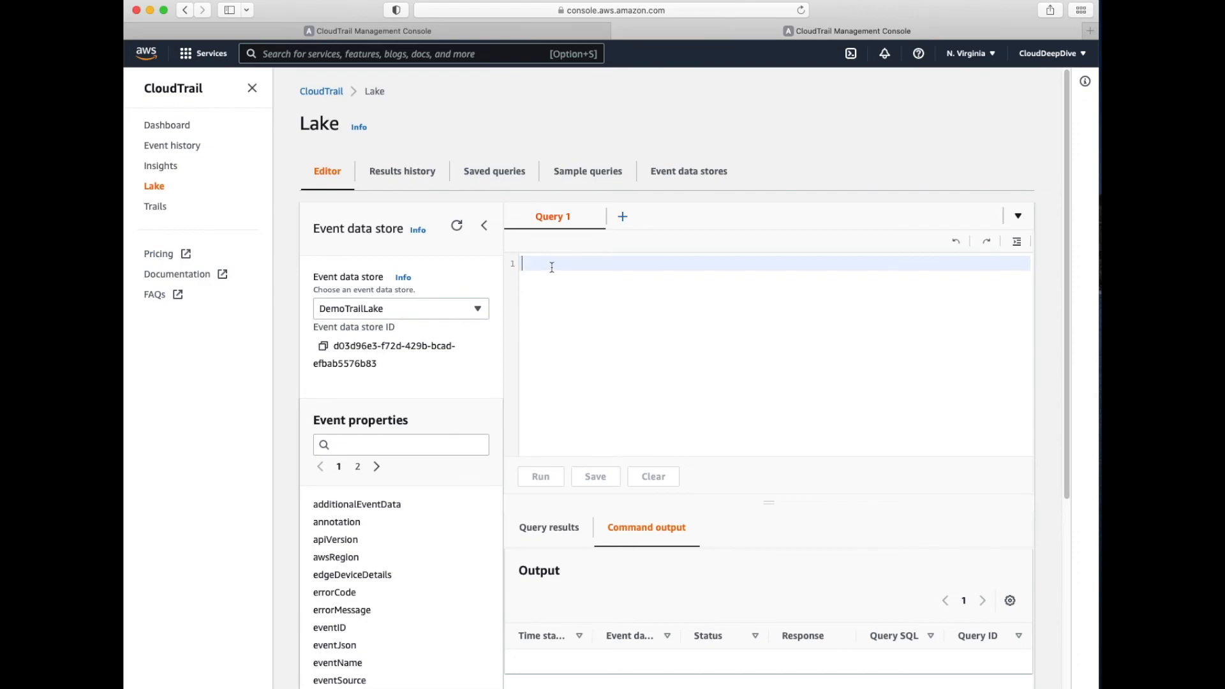
{"action": "type", "text": "select * from"}
{"action": "left_click", "coordinate": [323, 346]}
{"action": "left_click", "coordinate": [622, 261]}
{"action": "key", "text": "super+v"}
{"action": "left_click", "coordinate": [541, 477]}
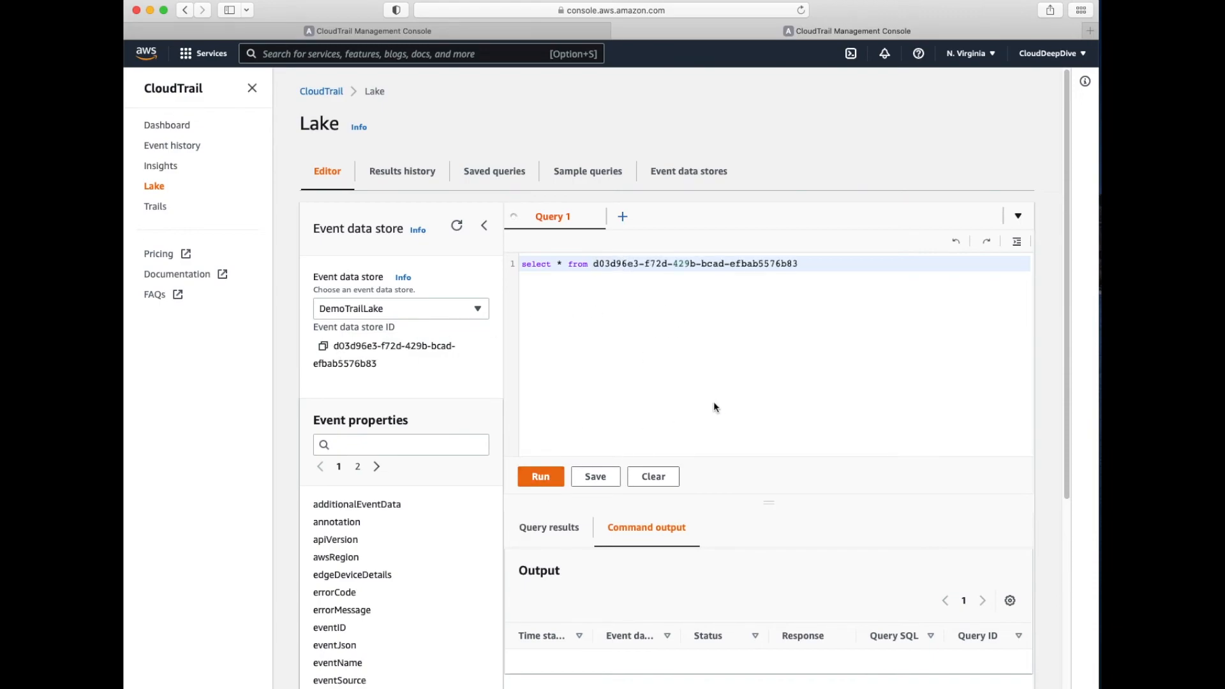
{"action": "scroll", "coordinate": [833, 504], "scroll_direction": "down", "scroll_amount": 3}
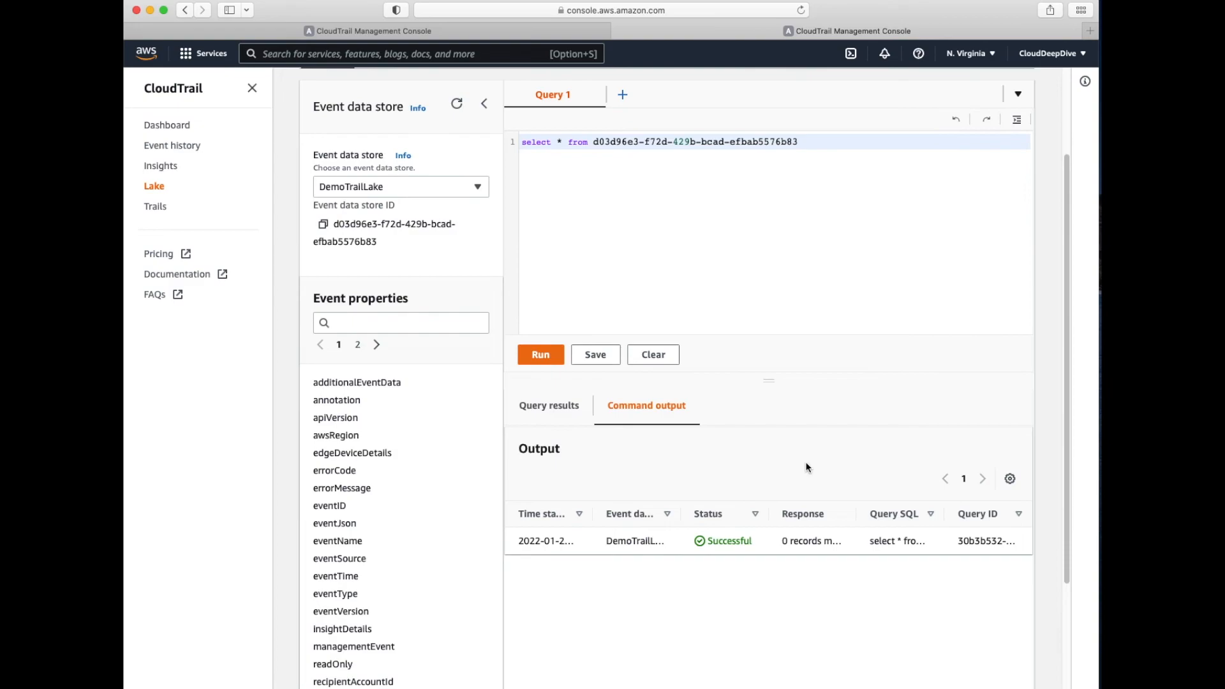
{"action": "scroll", "coordinate": [720, 523], "scroll_direction": "up", "scroll_amount": 1}
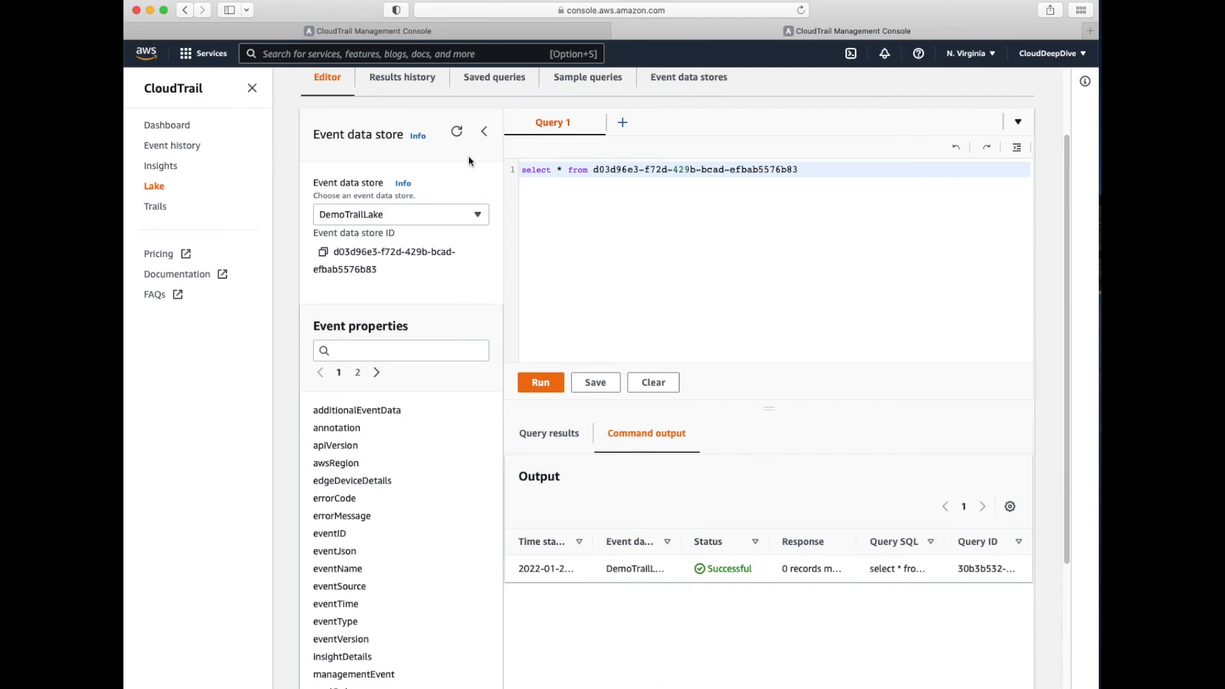
Step: Collapse the event data store pane beside the query, and review the query results history and saved queries
{"action": "left_click", "coordinate": [485, 131]}
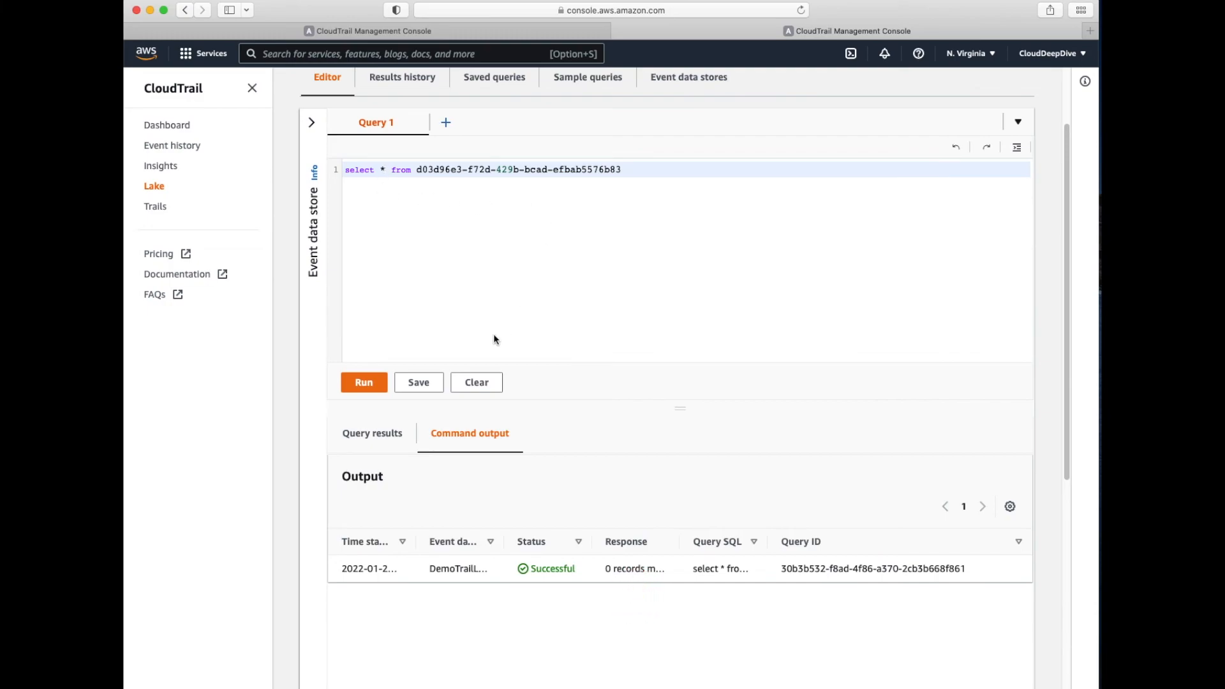
{"action": "scroll", "coordinate": [494, 334], "scroll_direction": "up", "scroll_amount": 3}
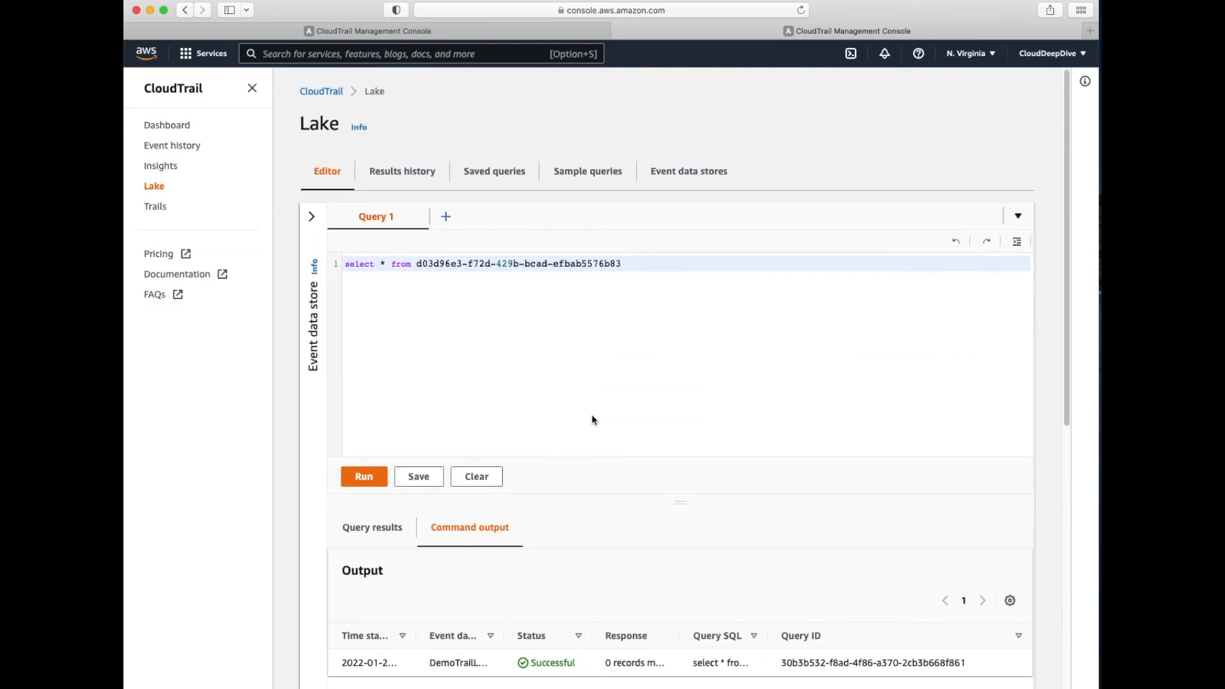
{"action": "left_click", "coordinate": [408, 176]}
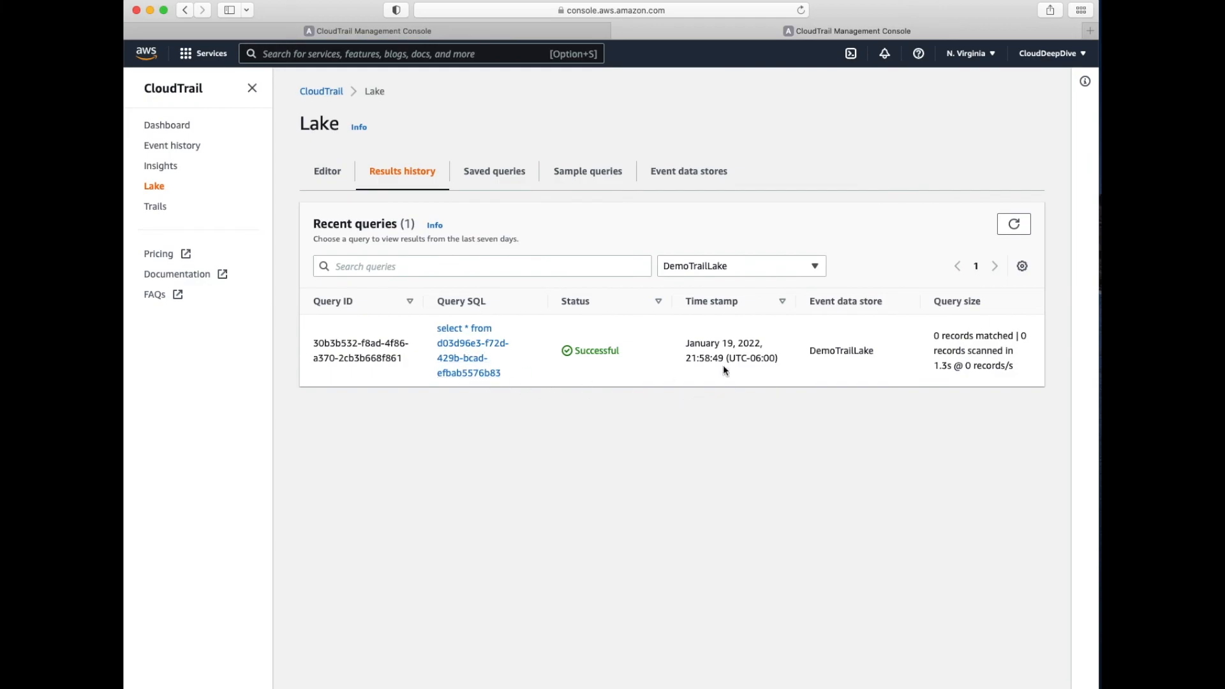
{"action": "left_click", "coordinate": [501, 181]}
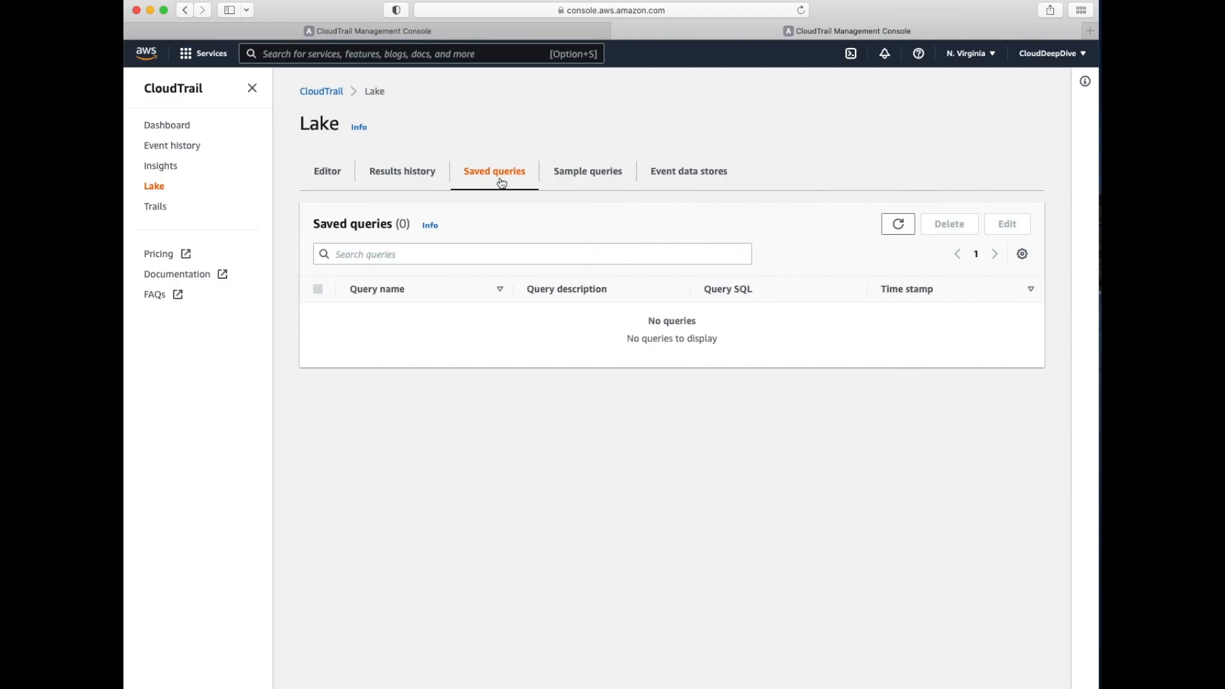
Step: Save the select query from the editor under the name "Test" with the description "test"
{"action": "left_click", "coordinate": [328, 172]}
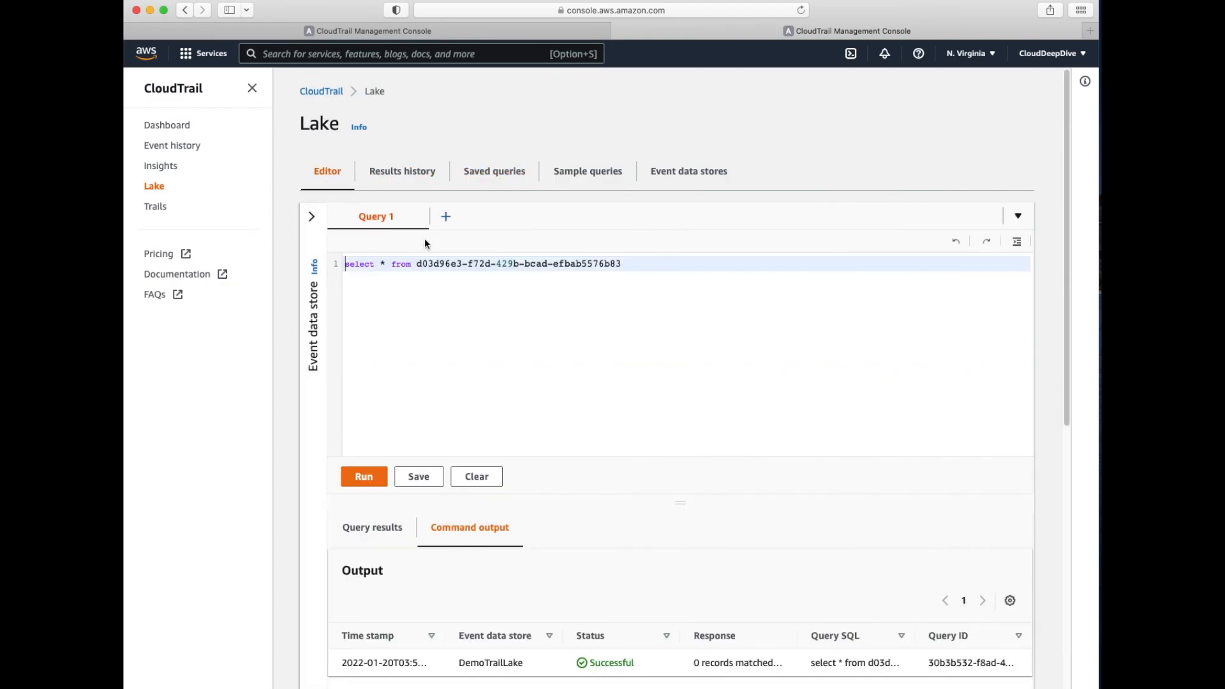
{"action": "left_click", "coordinate": [419, 476]}
{"action": "left_click", "coordinate": [498, 325]}
{"action": "type", "text": "Test"}
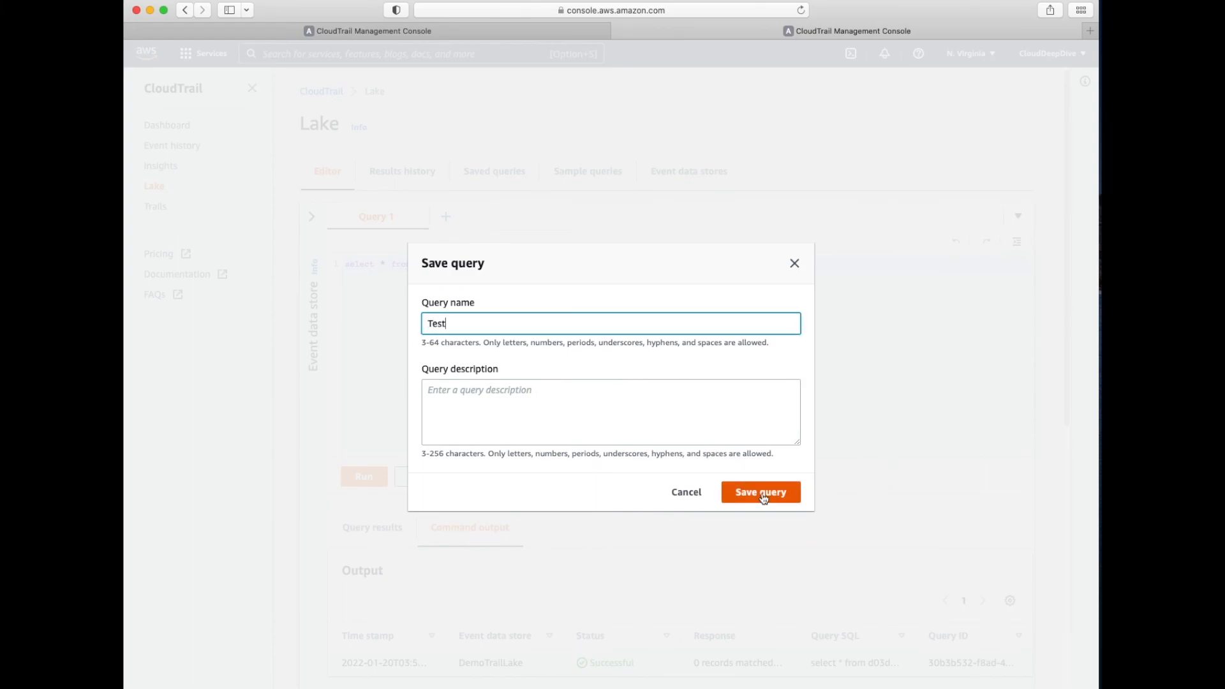
{"action": "left_click", "coordinate": [761, 494]}
{"action": "left_click", "coordinate": [555, 391]}
{"action": "type", "text": "test"}
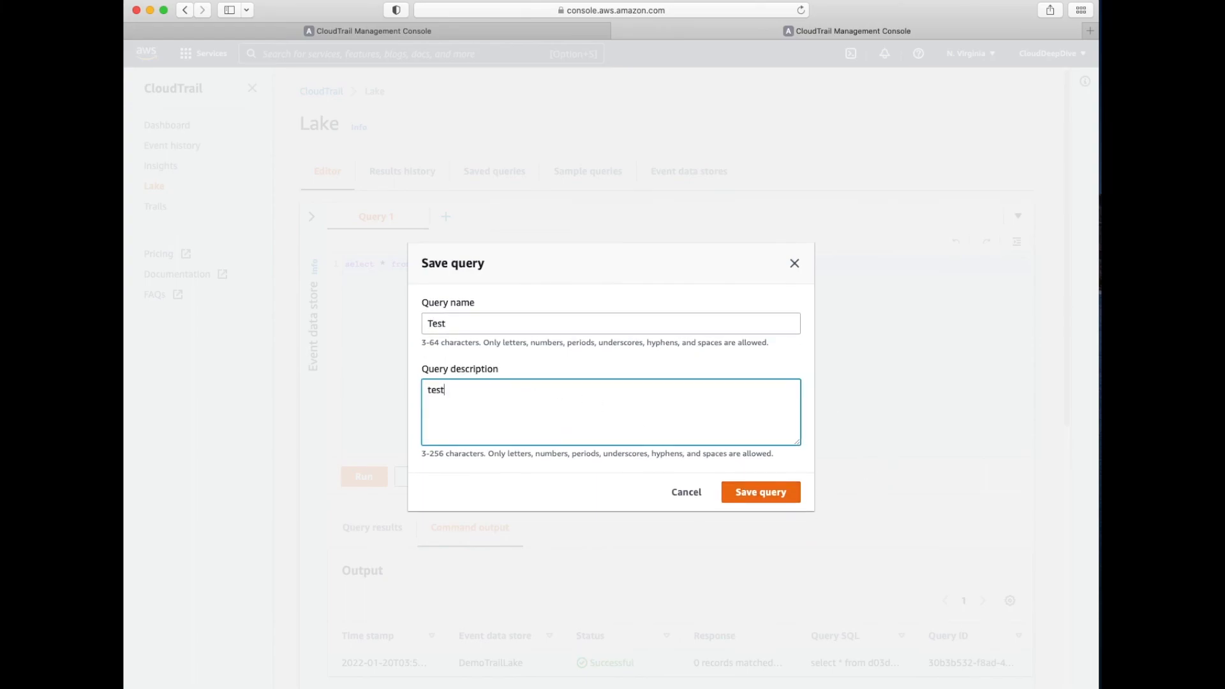
{"action": "left_click", "coordinate": [779, 492]}
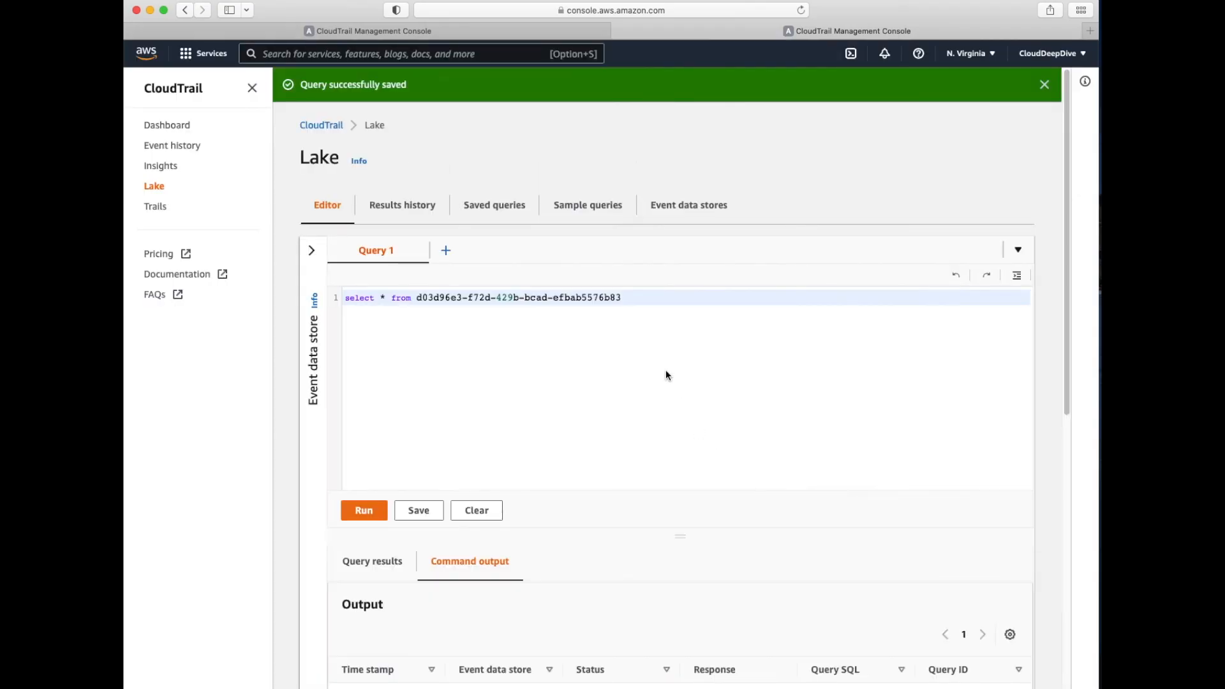
Step: Review the saved queries list and the AWS sample queries, and return to the event data stores list
{"action": "left_click", "coordinate": [495, 205]}
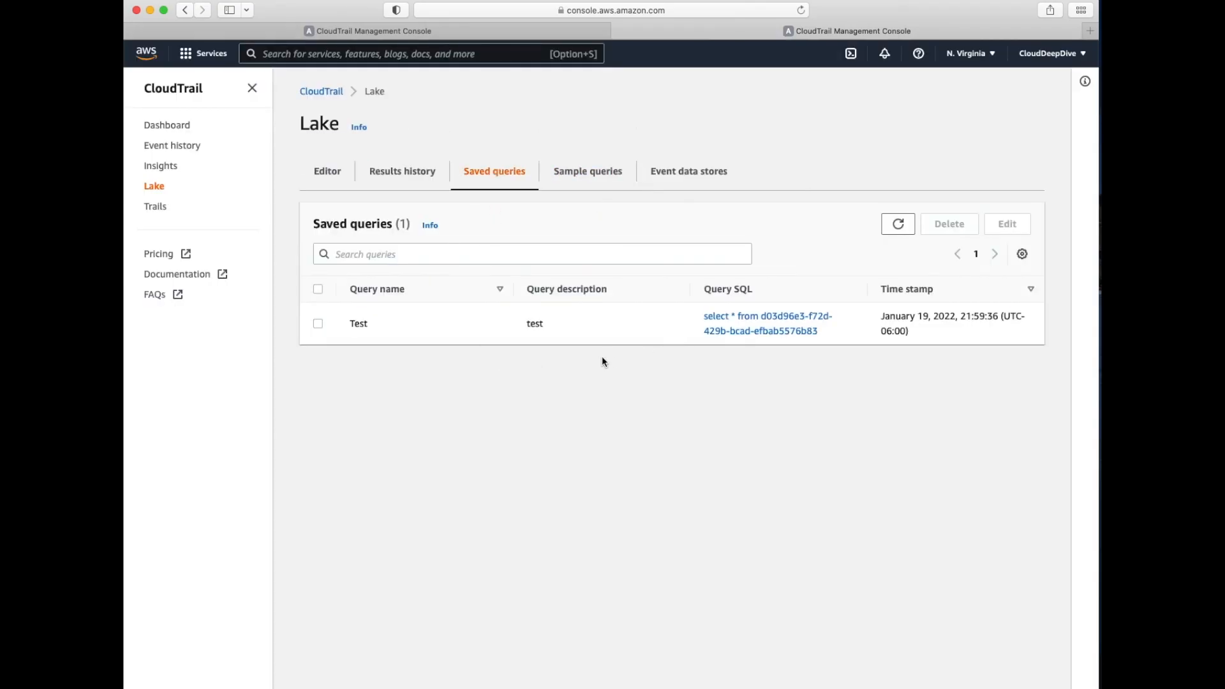
{"action": "left_click", "coordinate": [601, 171]}
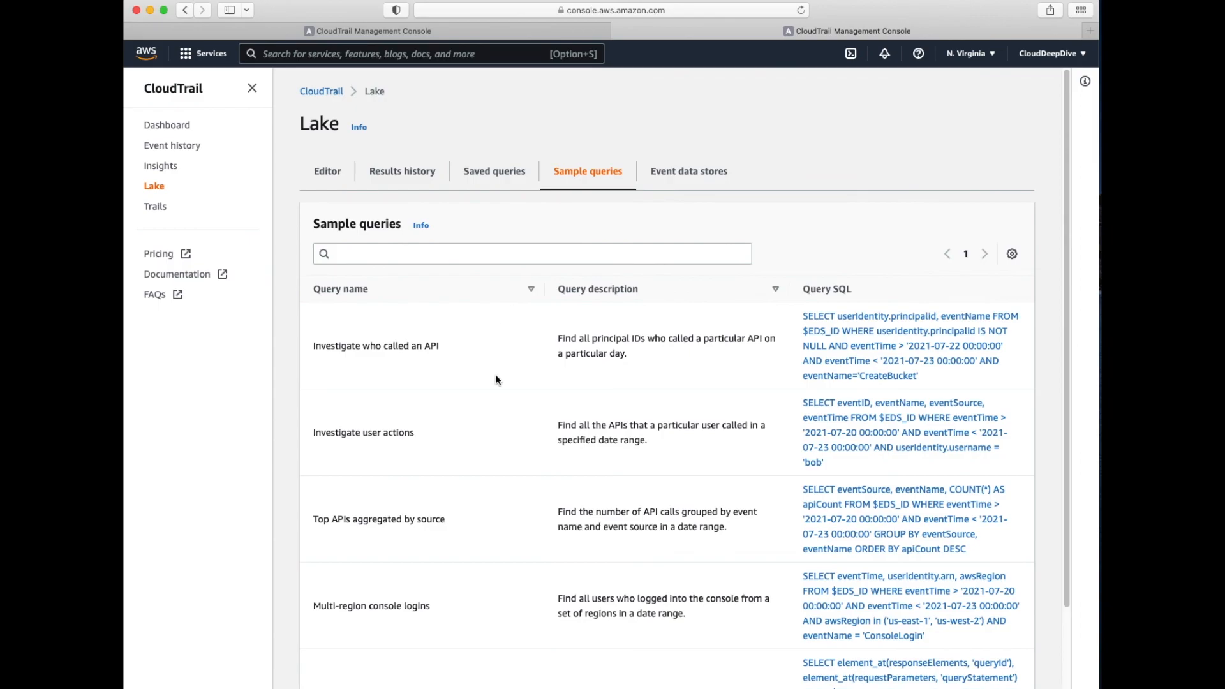
{"action": "left_click", "coordinate": [663, 176]}
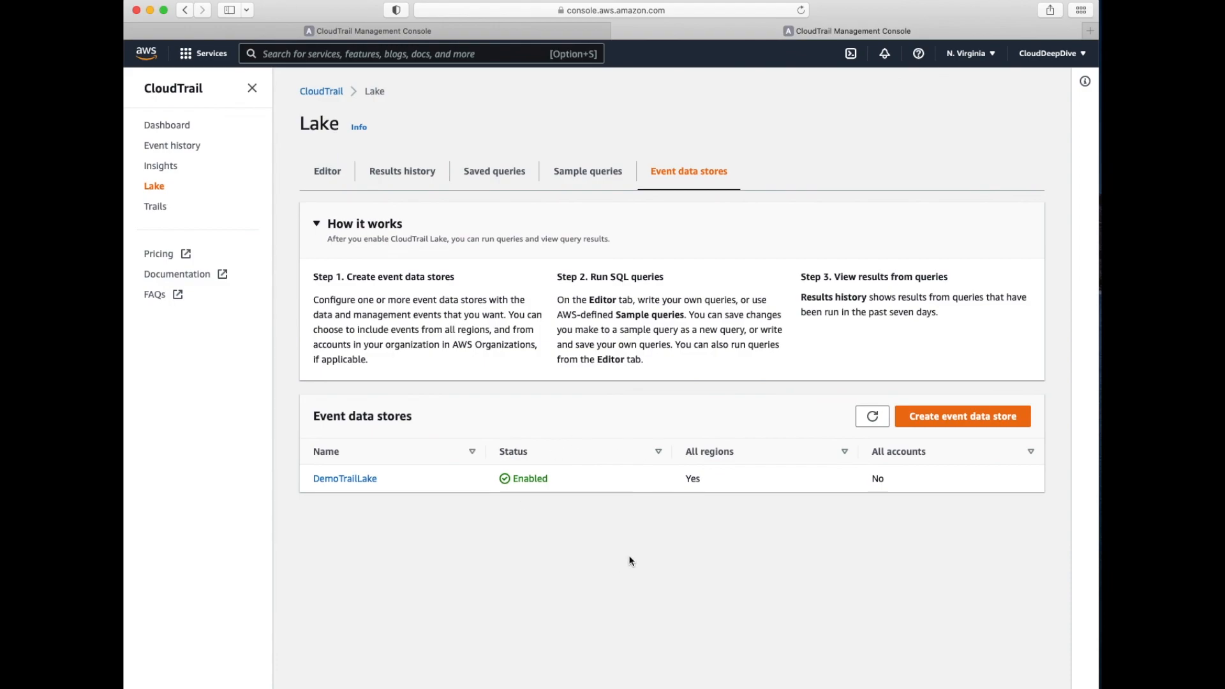